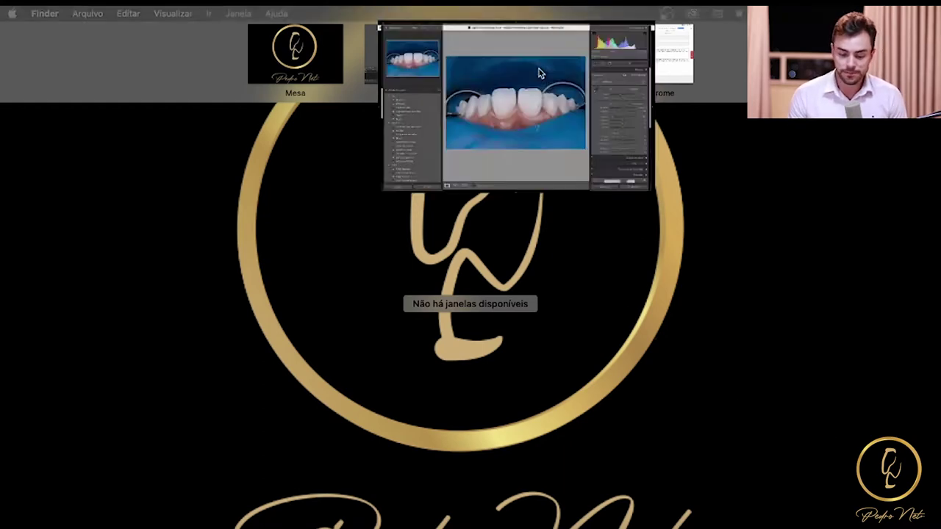
Switch to the Lightroom Classic photo library and start an import with the EOS_DIGITAL card as source.
{"action": "left_click", "coordinate": [541, 74]}
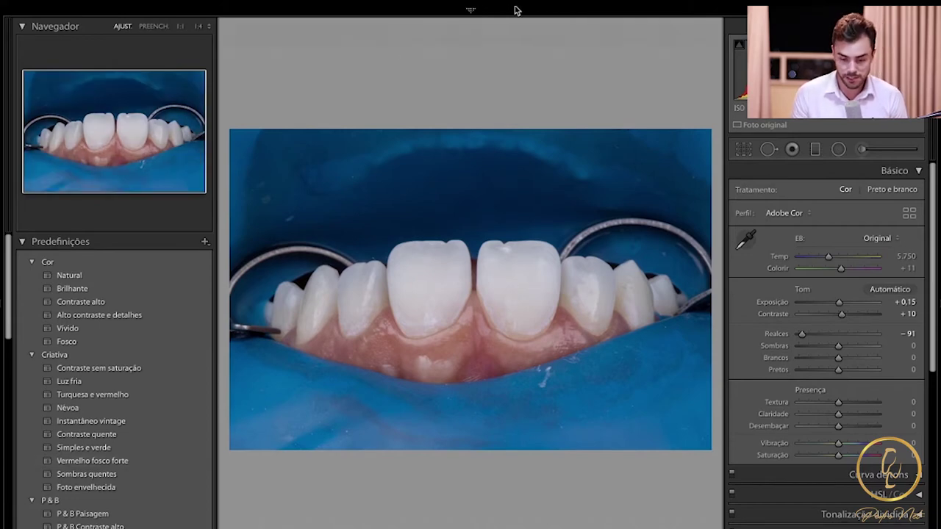
{"action": "mouse_move", "coordinate": [526, 10]}
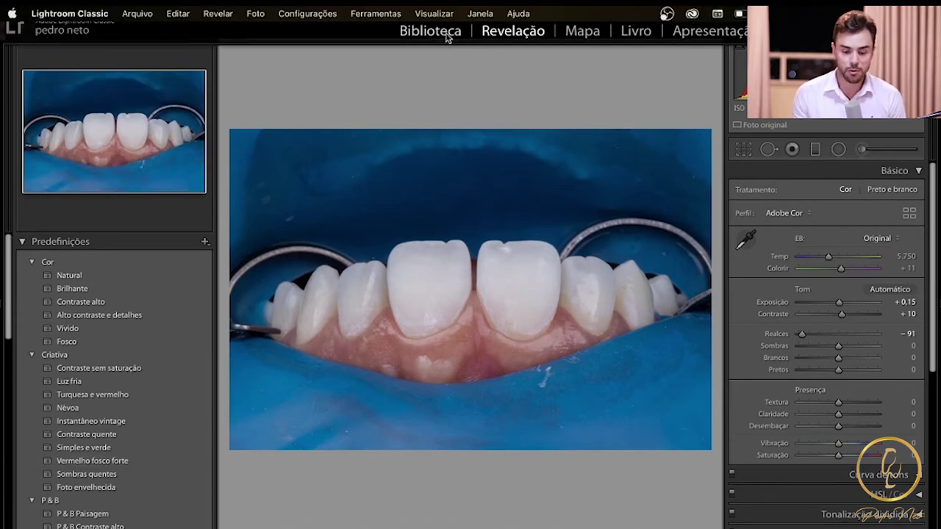
{"action": "left_click", "coordinate": [431, 31]}
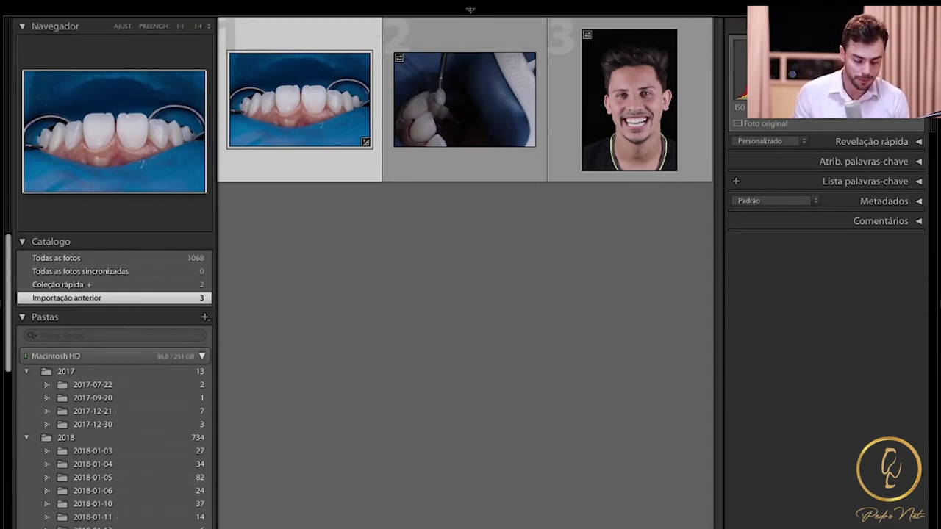
{"action": "key", "text": "super+shift+i"}
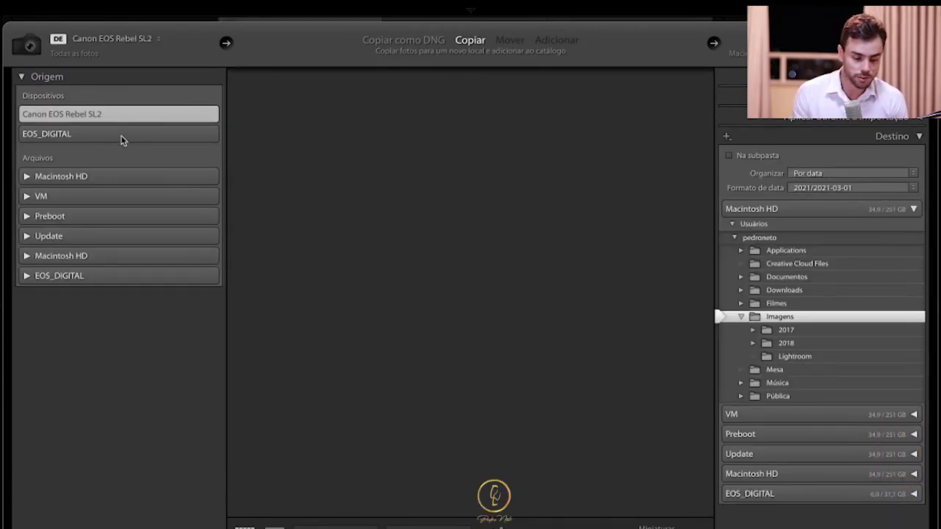
{"action": "left_click", "coordinate": [122, 138]}
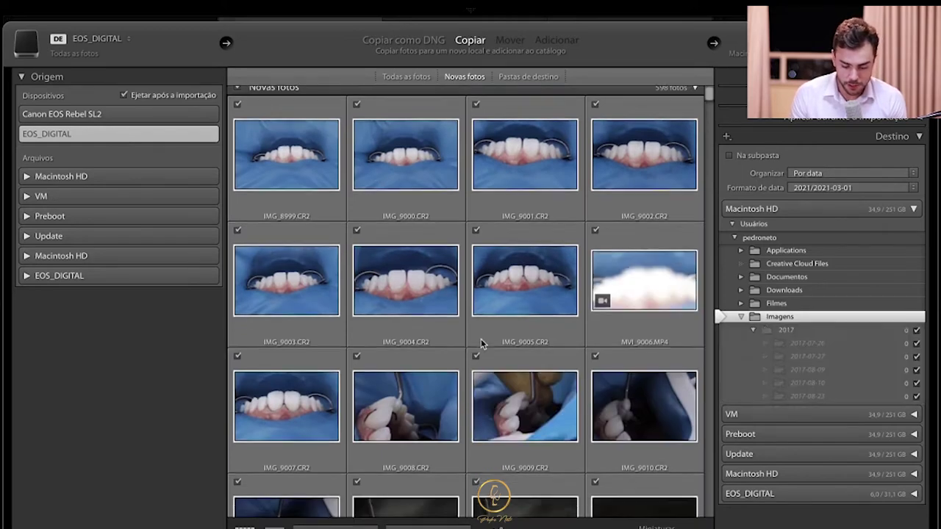
Find the smiling portrait IMG_0288.CR2 among the new photos on the card and import only that photo.
{"action": "scroll", "coordinate": [480, 339], "scroll_direction": "down", "scroll_amount": 3}
{"action": "scroll", "coordinate": [447, 439], "scroll_direction": "down", "scroll_amount": 2}
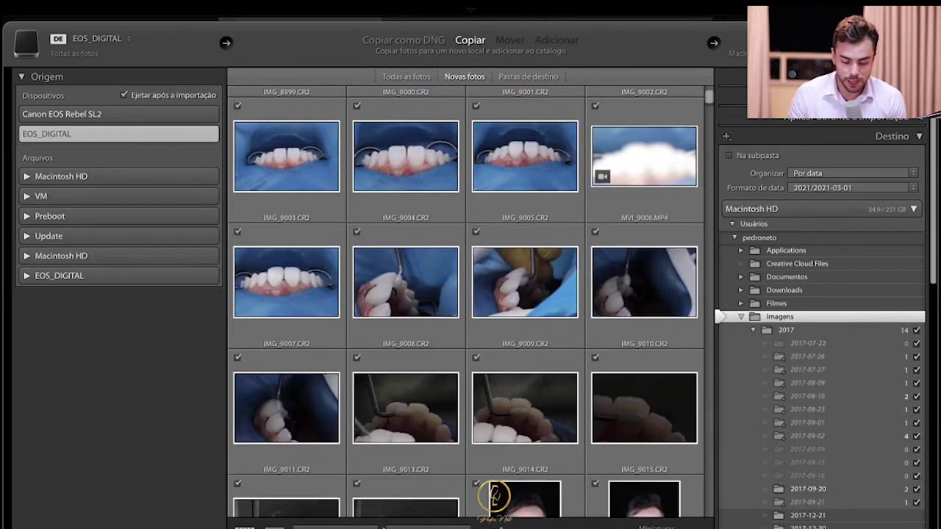
{"action": "scroll", "coordinate": [436, 362], "scroll_direction": "down", "scroll_amount": 8}
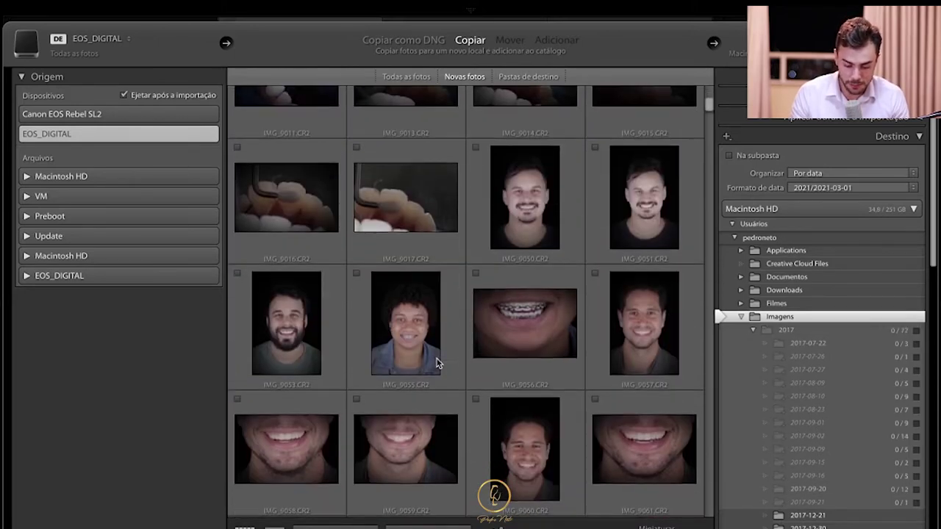
{"action": "scroll", "coordinate": [436, 363], "scroll_direction": "down", "scroll_amount": 6}
{"action": "scroll", "coordinate": [436, 363], "scroll_direction": "down", "scroll_amount": 6}
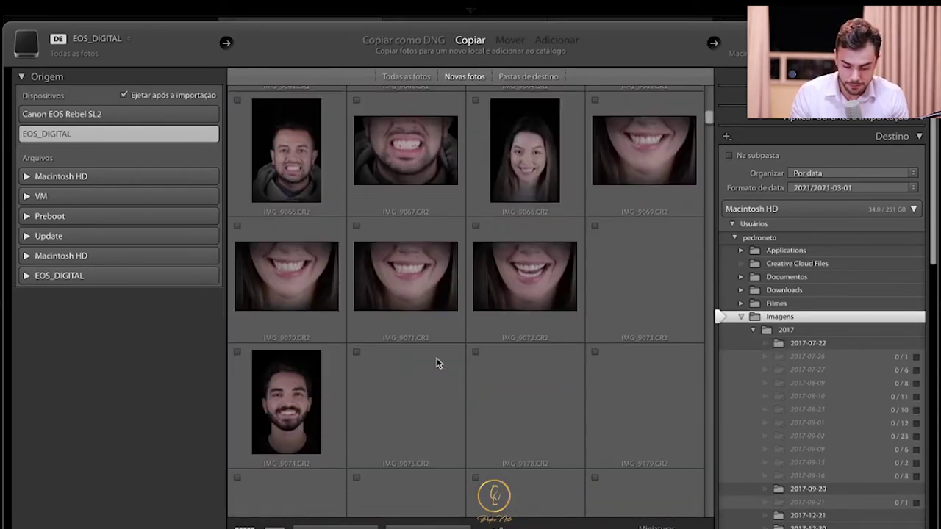
{"action": "scroll", "coordinate": [436, 363], "scroll_direction": "down", "scroll_amount": 6}
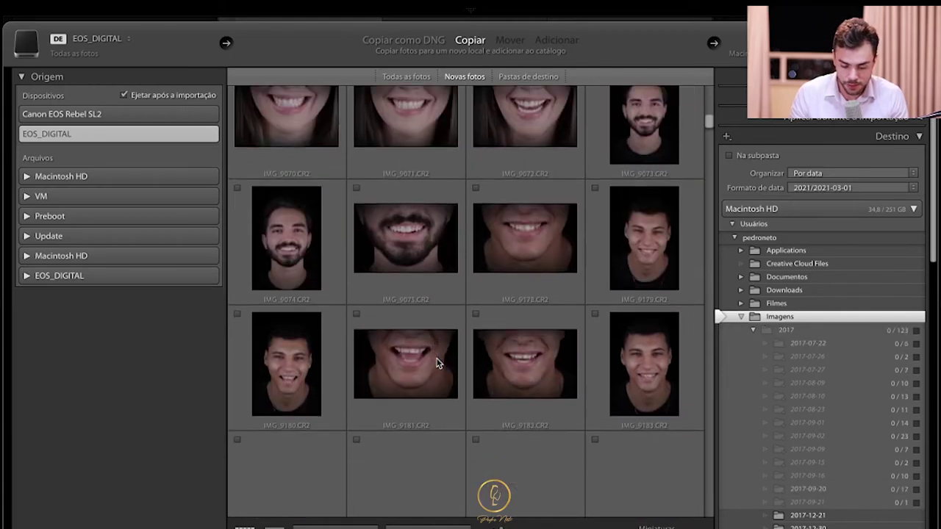
{"action": "scroll", "coordinate": [436, 362], "scroll_direction": "down", "scroll_amount": 3}
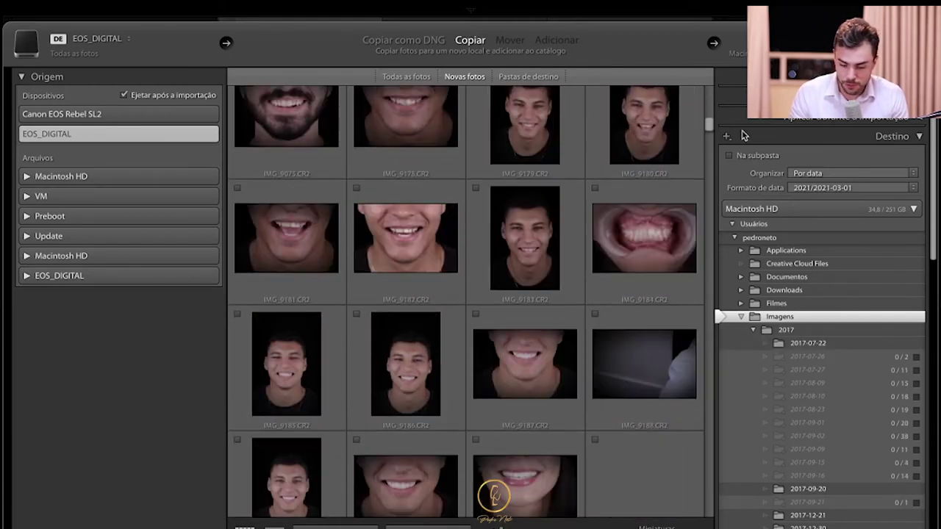
{"action": "left_click_drag", "start_coordinate": [710, 146], "coordinate": [716, 511]}
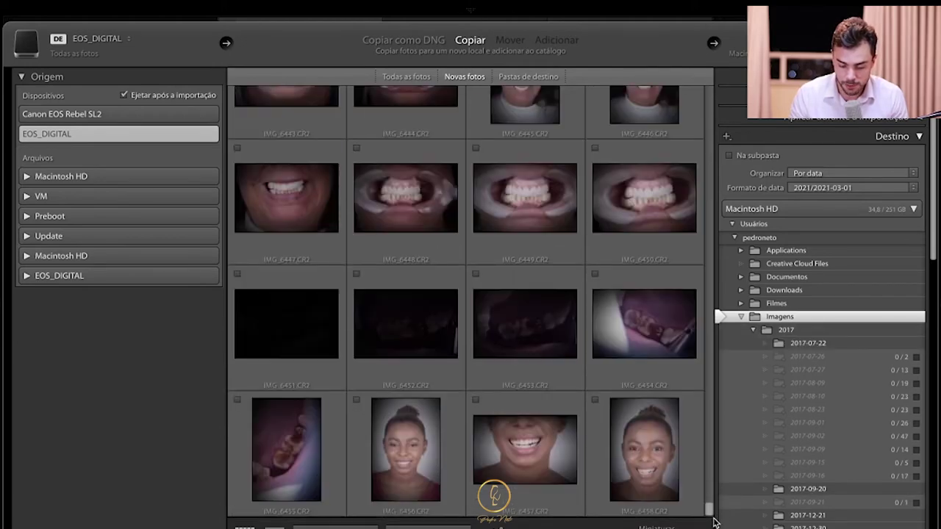
{"action": "left_click_drag", "start_coordinate": [710, 505], "coordinate": [708, 380]}
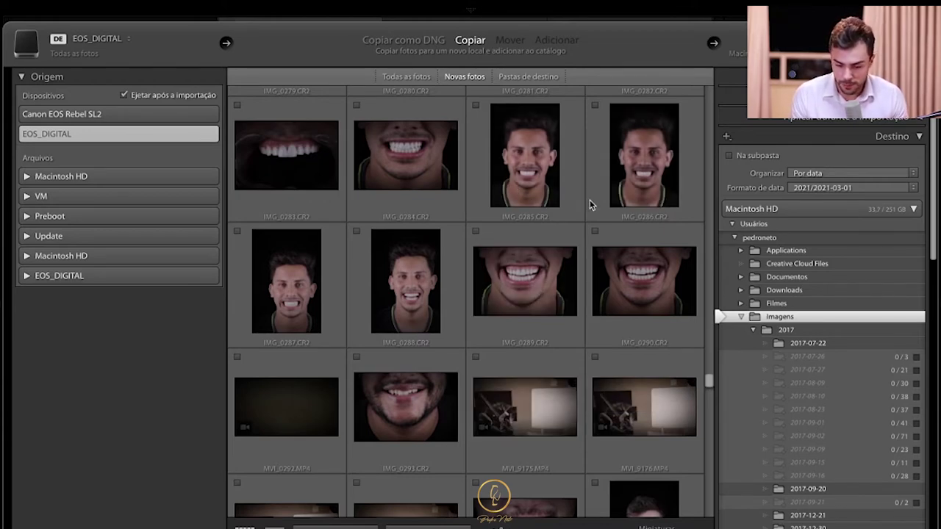
{"action": "scroll", "coordinate": [566, 321], "scroll_direction": "down", "scroll_amount": 3}
{"action": "scroll", "coordinate": [566, 321], "scroll_direction": "down", "scroll_amount": 3}
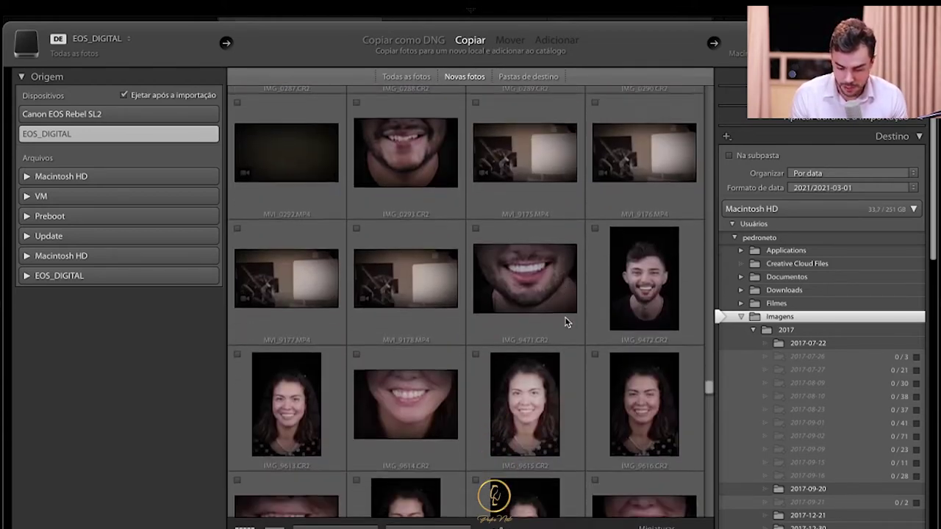
{"action": "scroll", "coordinate": [566, 321], "scroll_direction": "up", "scroll_amount": 6}
{"action": "scroll", "coordinate": [566, 321], "scroll_direction": "up", "scroll_amount": 1}
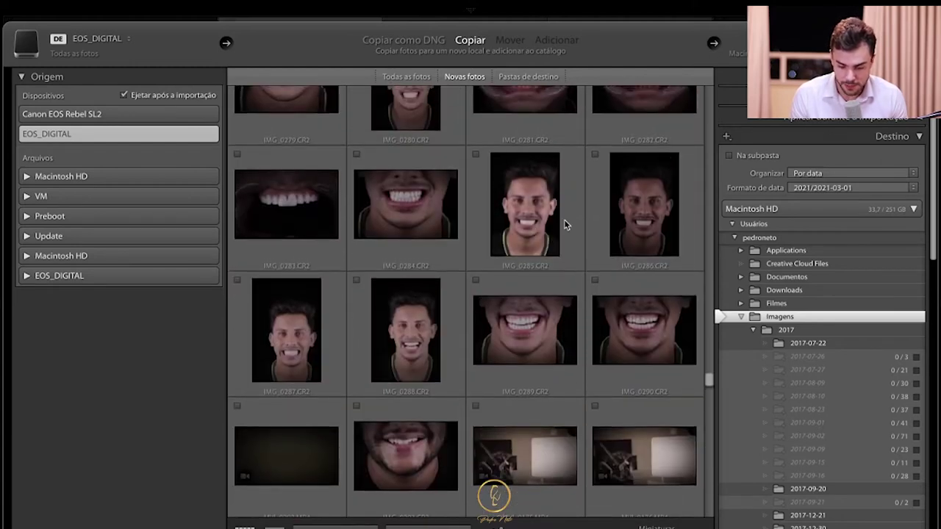
{"action": "left_click", "coordinate": [358, 283]}
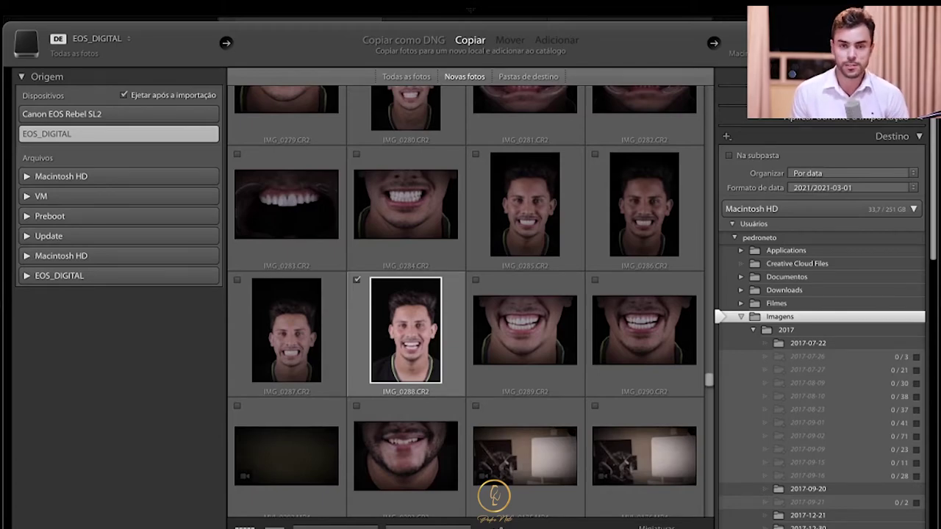
{"action": "key", "text": "Return"}
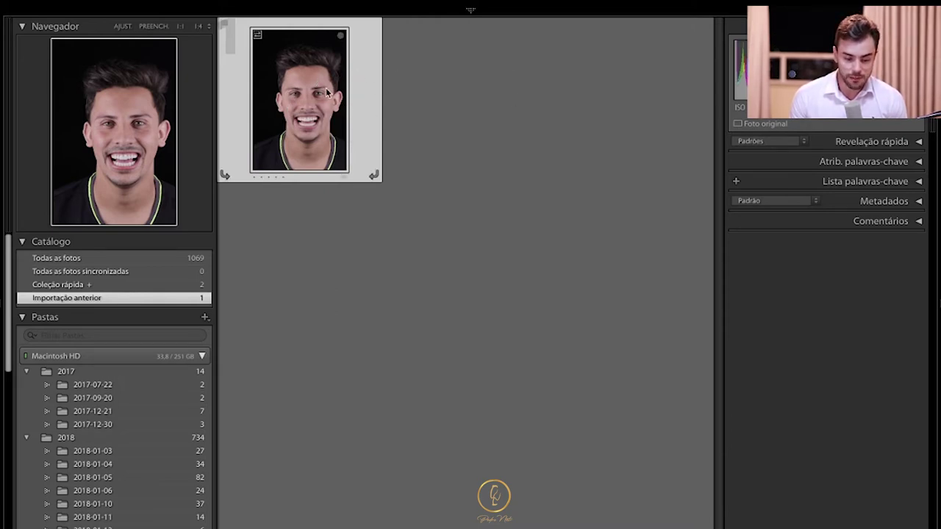
Open the imported portrait for developing and crop it tighter around the head and shoulders.
{"action": "mouse_move", "coordinate": [472, 10]}
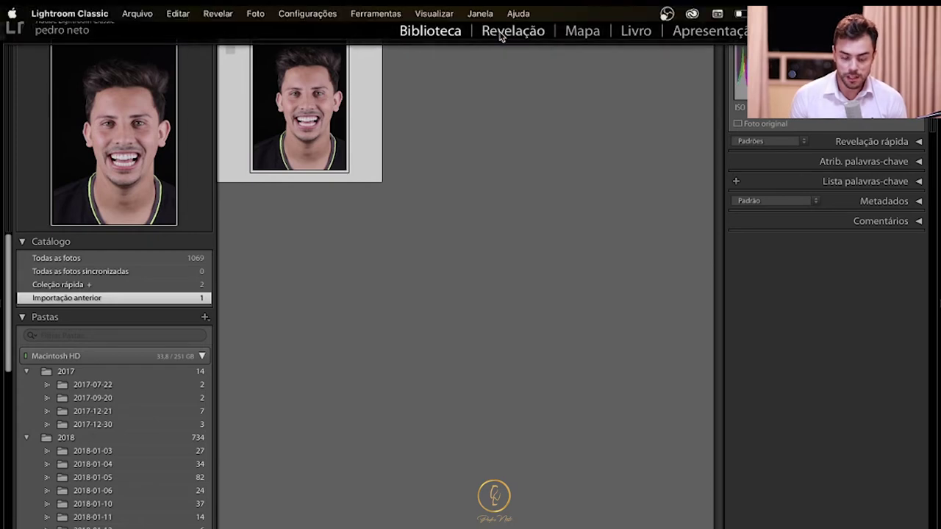
{"action": "left_click", "coordinate": [500, 33]}
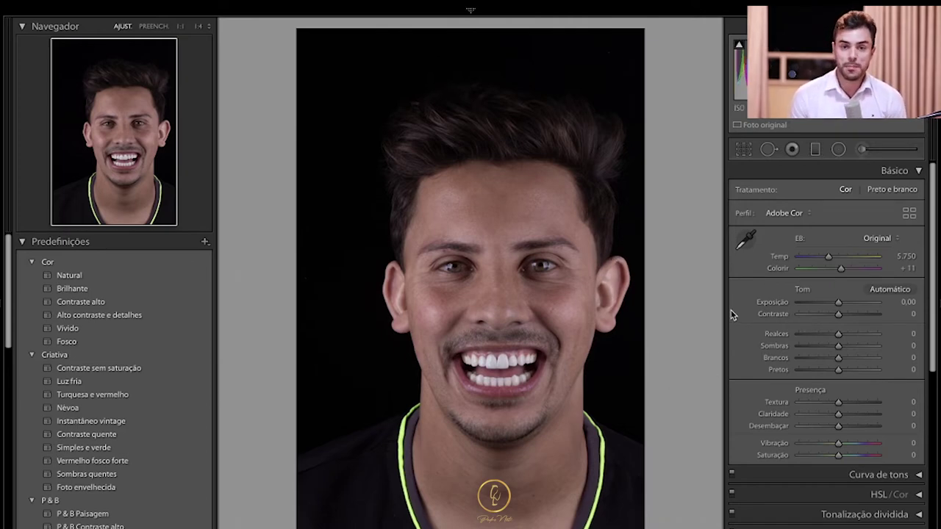
{"action": "left_click", "coordinate": [745, 151]}
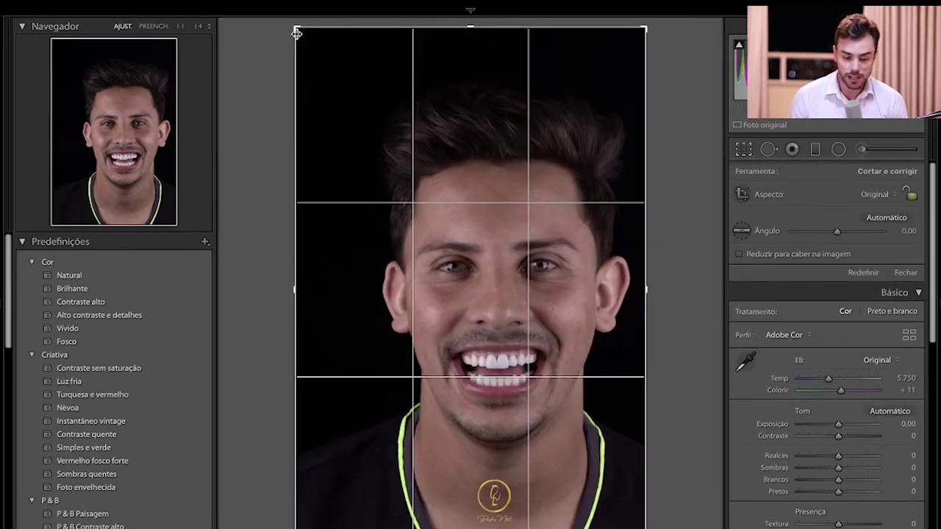
{"action": "left_click_drag", "start_coordinate": [297, 32], "coordinate": [326, 47]}
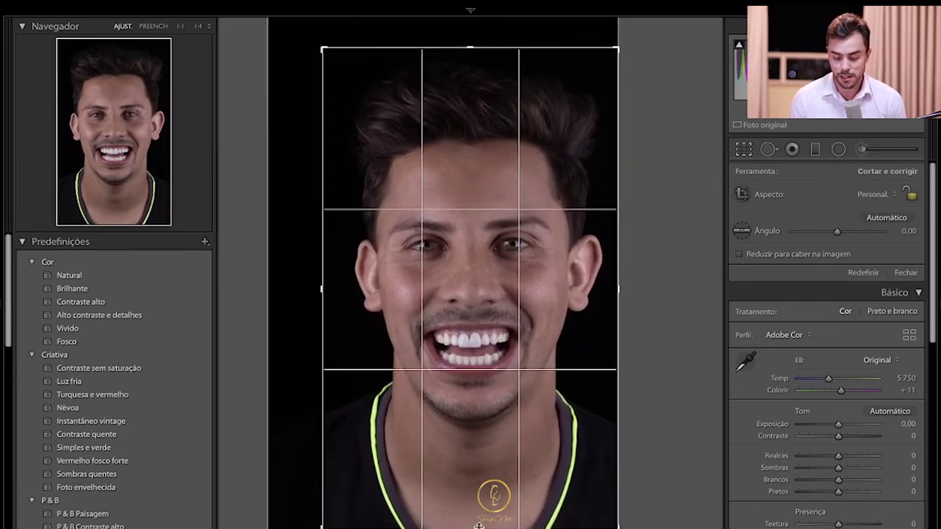
{"action": "left_click_drag", "start_coordinate": [479, 526], "coordinate": [489, 498]}
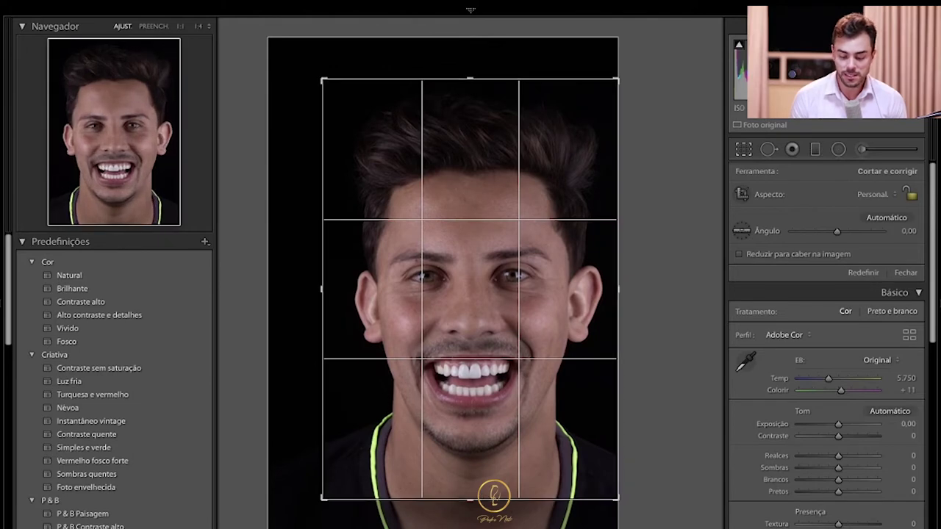
{"action": "key", "text": "Return"}
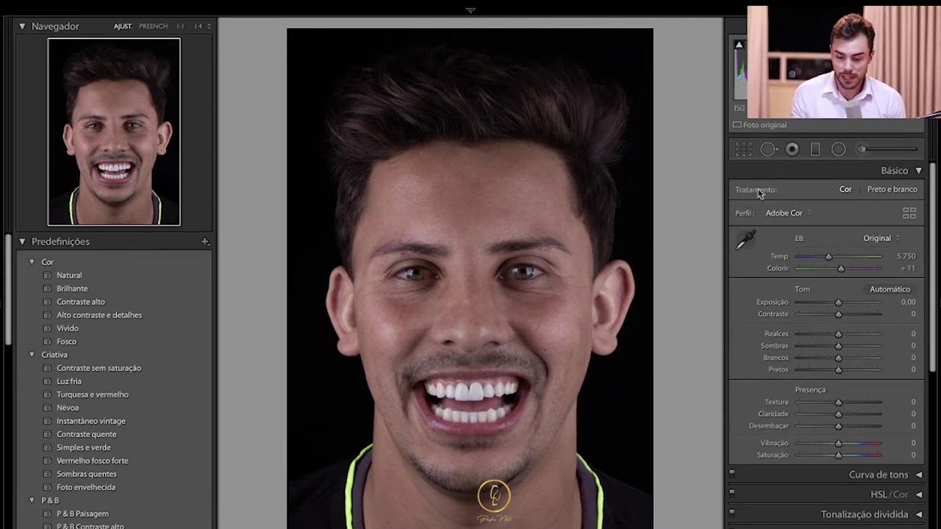
{"action": "left_click", "coordinate": [744, 150]}
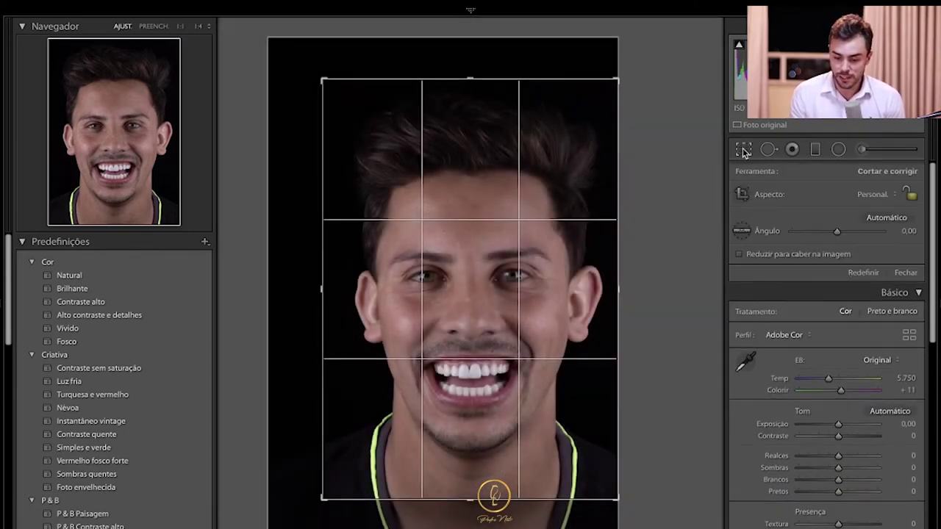
{"action": "left_click_drag", "start_coordinate": [837, 234], "coordinate": [836, 234]}
{"action": "left_click_drag", "start_coordinate": [690, 242], "coordinate": [691, 243]}
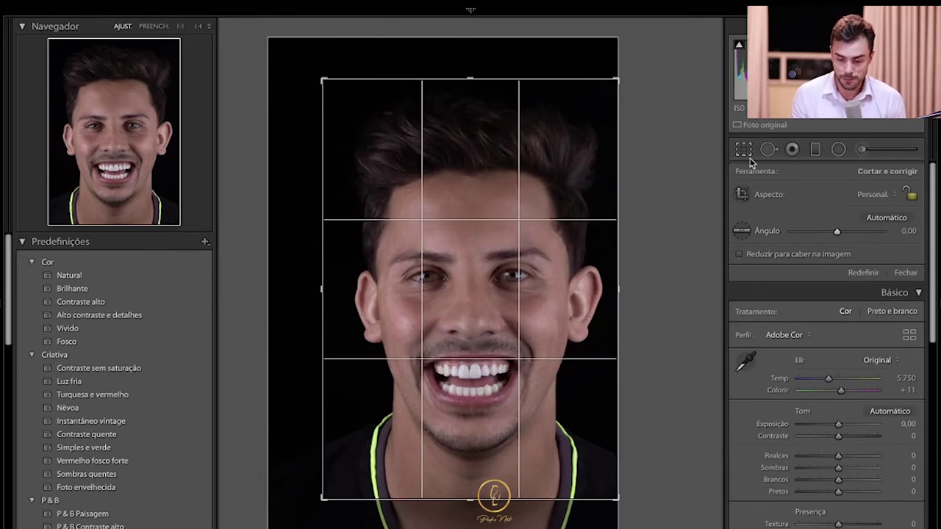
{"action": "left_click", "coordinate": [745, 155]}
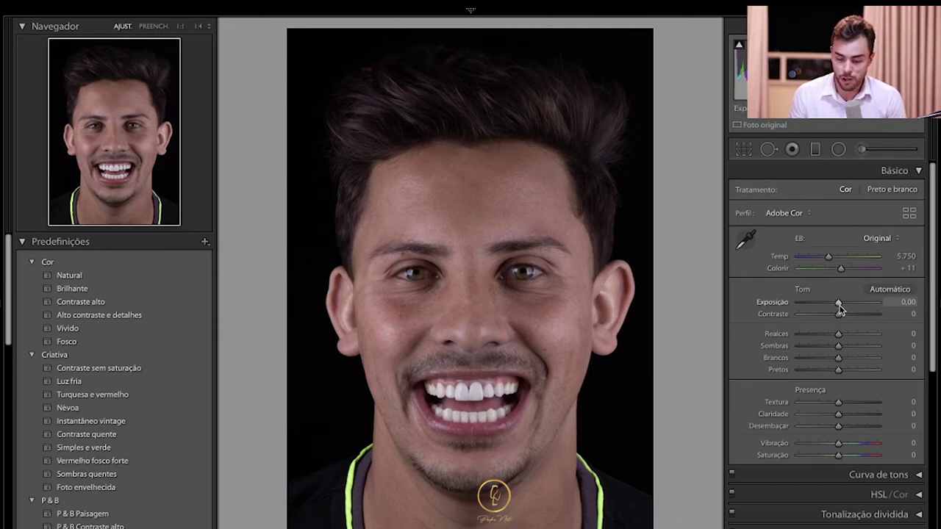
Set the portrait's basic tone values to Exposure +0.35, Contrast +10 and Highlights −20.
{"action": "left_click_drag", "start_coordinate": [839, 303], "coordinate": [841, 303]}
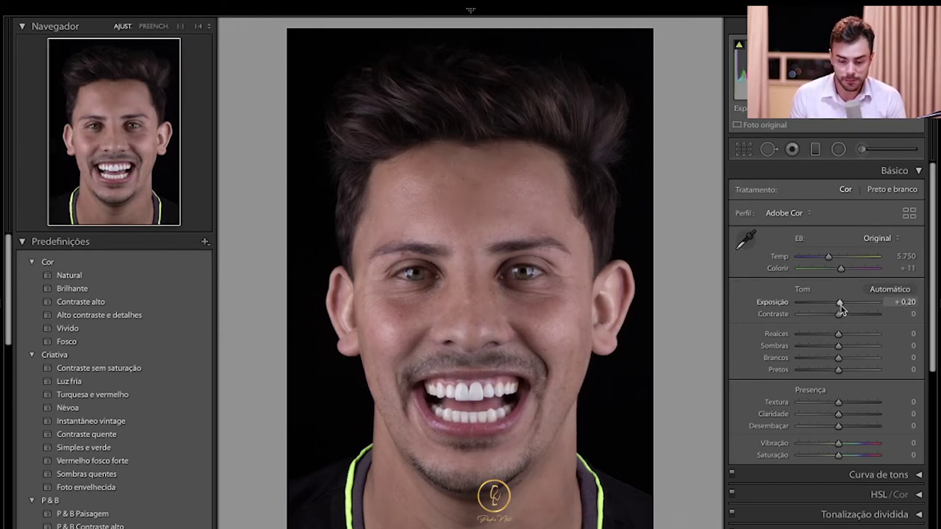
{"action": "left_click_drag", "start_coordinate": [839, 303], "coordinate": [841, 304]}
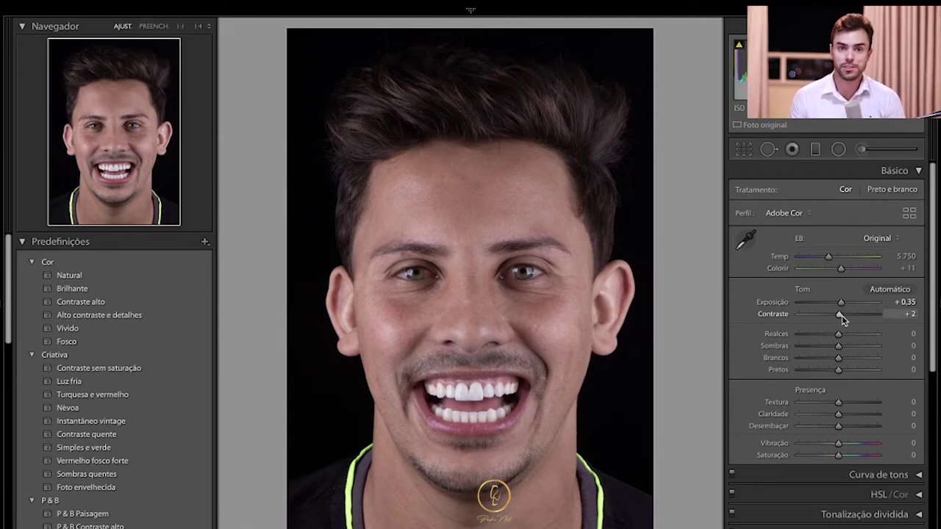
{"action": "left_click_drag", "start_coordinate": [843, 316], "coordinate": [845, 316]}
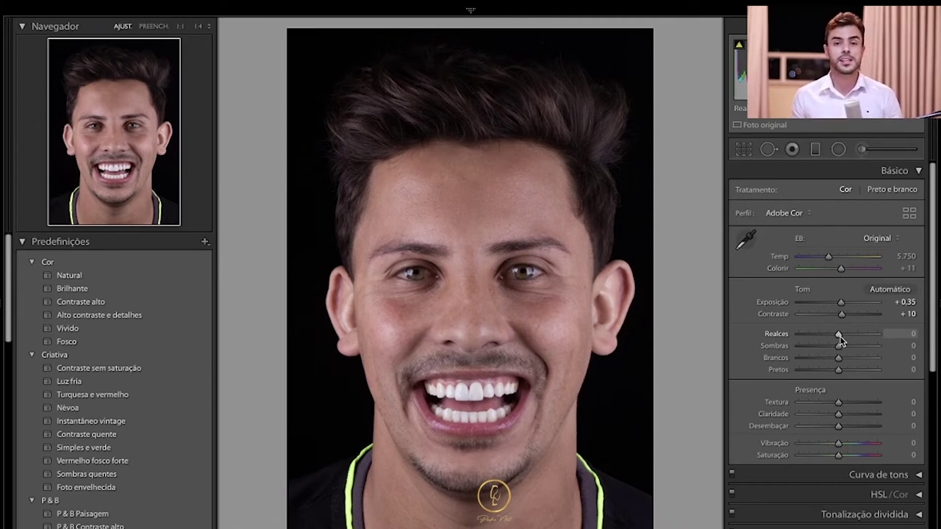
{"action": "mouse_move", "coordinate": [839, 334]}
{"action": "left_mouse_down"}
{"action": "mouse_move", "coordinate": [824, 335]}
{"action": "mouse_move", "coordinate": [856, 338]}
{"action": "mouse_move", "coordinate": [832, 343]}
{"action": "left_mouse_up"}
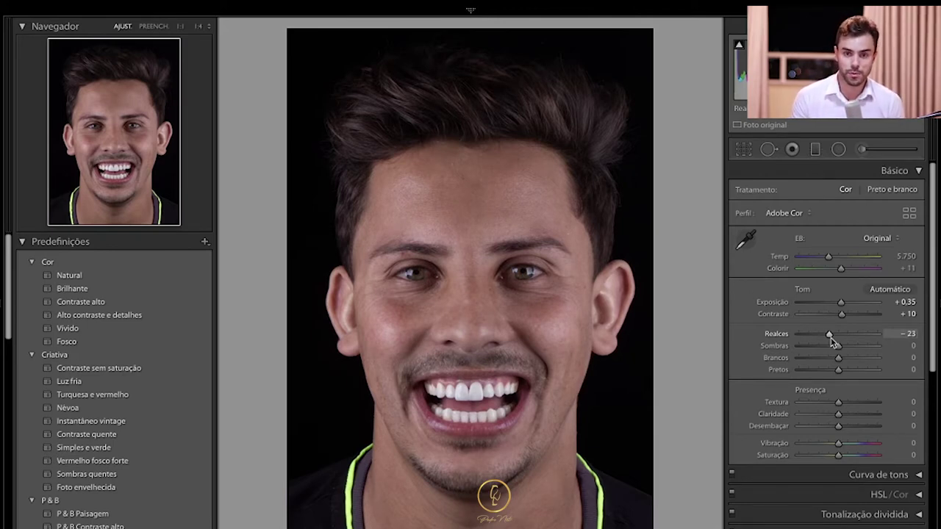
{"action": "left_click_drag", "start_coordinate": [832, 342], "coordinate": [834, 342]}
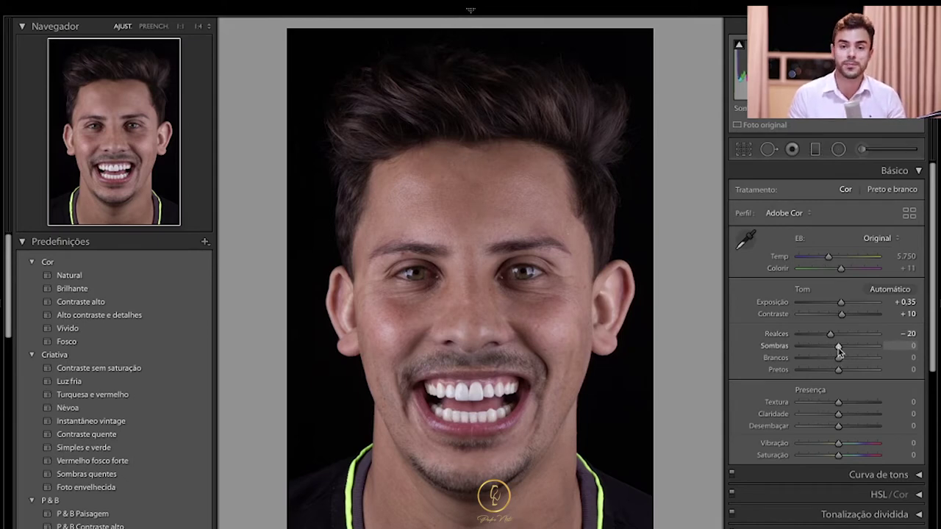
{"action": "left_click_drag", "start_coordinate": [840, 352], "coordinate": [839, 353]}
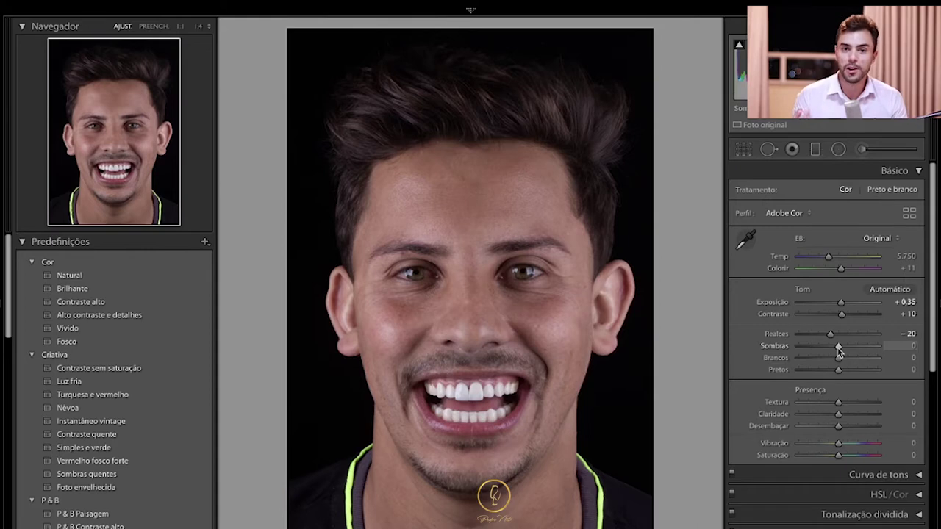
{"action": "left_click_drag", "start_coordinate": [840, 353], "coordinate": [865, 352]}
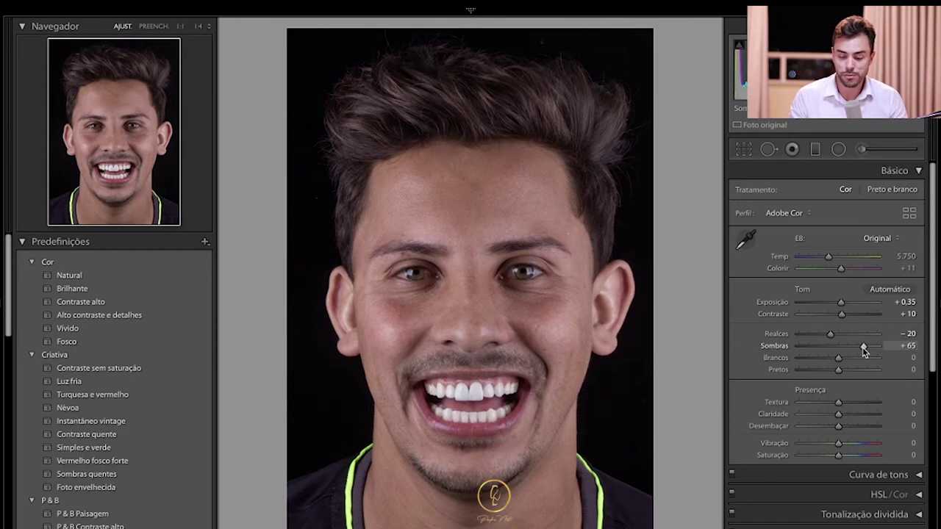
{"action": "key", "text": "ctrl+z"}
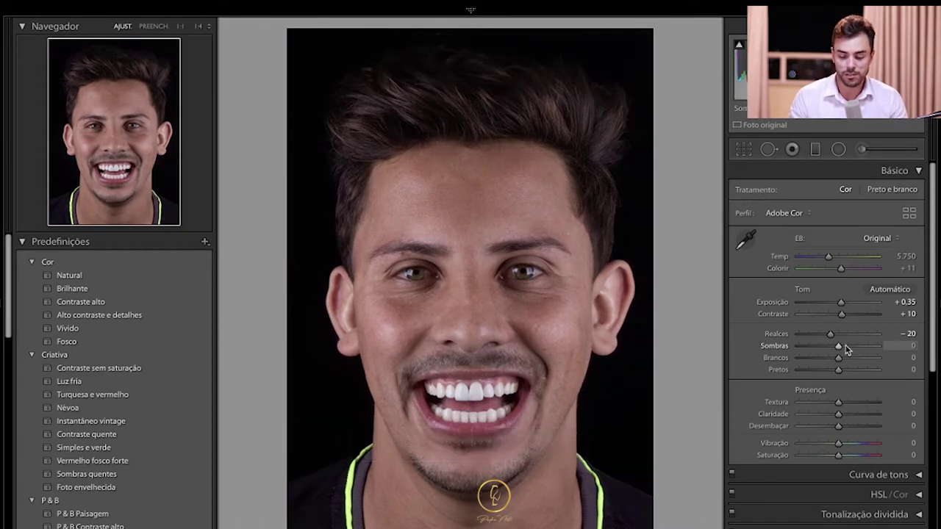
Raise the portrait's Shadows to +63 and lower the Whites to −52.
{"action": "left_click_drag", "start_coordinate": [839, 346], "coordinate": [864, 351]}
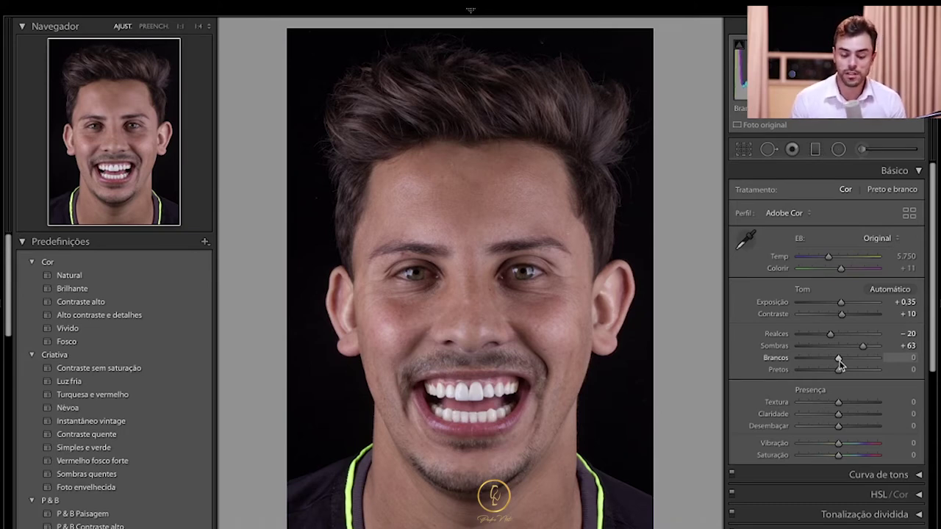
{"action": "left_click_drag", "start_coordinate": [841, 364], "coordinate": [819, 365]}
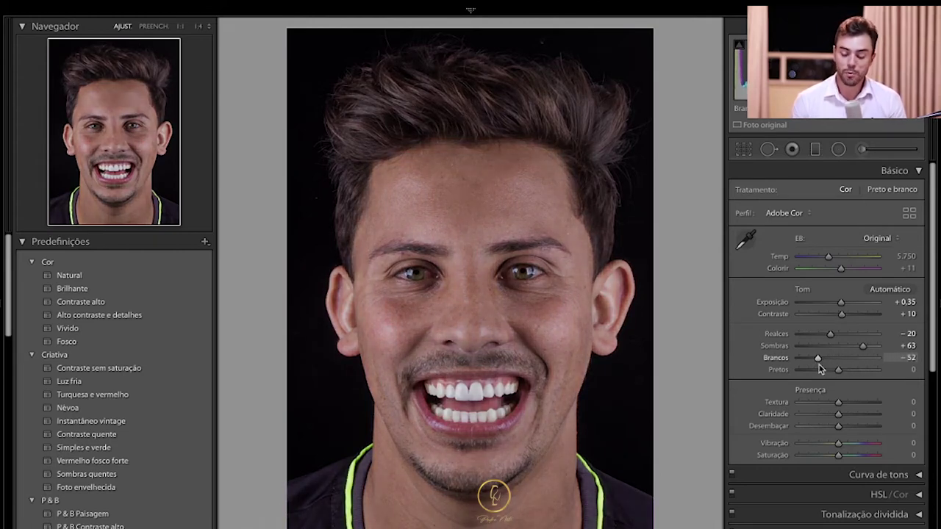
Set the portrait's Whites back to 0.
{"action": "left_click_drag", "start_coordinate": [820, 368], "coordinate": [833, 368]}
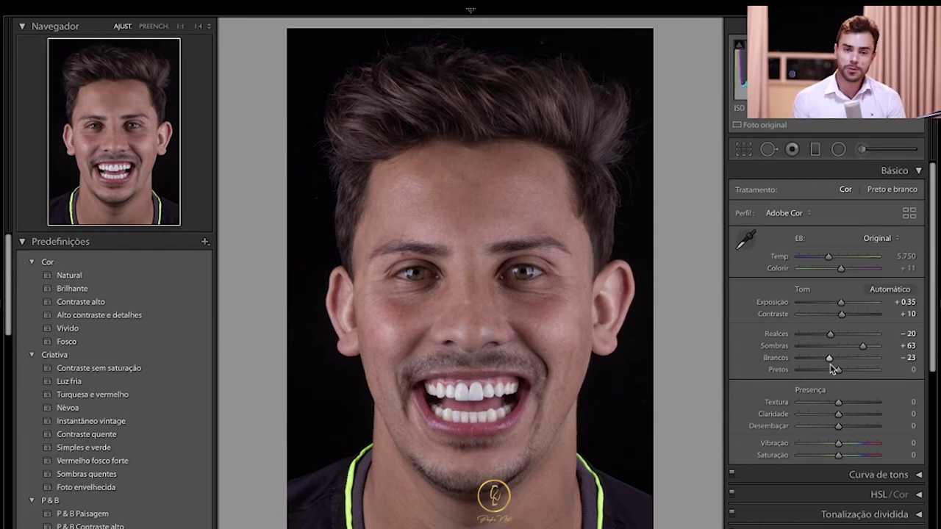
{"action": "left_click_drag", "start_coordinate": [832, 367], "coordinate": [840, 368]}
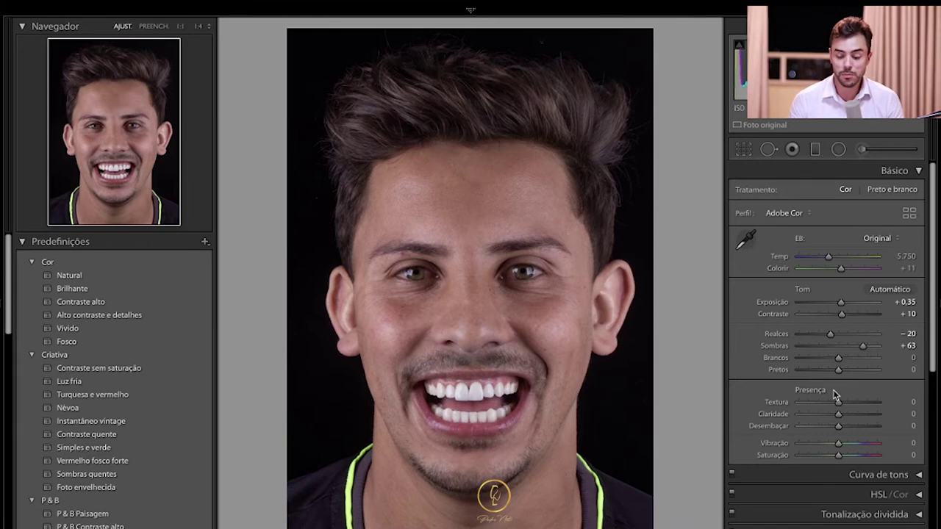
Try a Texture of +36 on the portrait and reset it to 0.
{"action": "scroll", "coordinate": [836, 395], "scroll_direction": "down", "scroll_amount": 1}
{"action": "scroll", "coordinate": [836, 395], "scroll_direction": "down", "scroll_amount": 1}
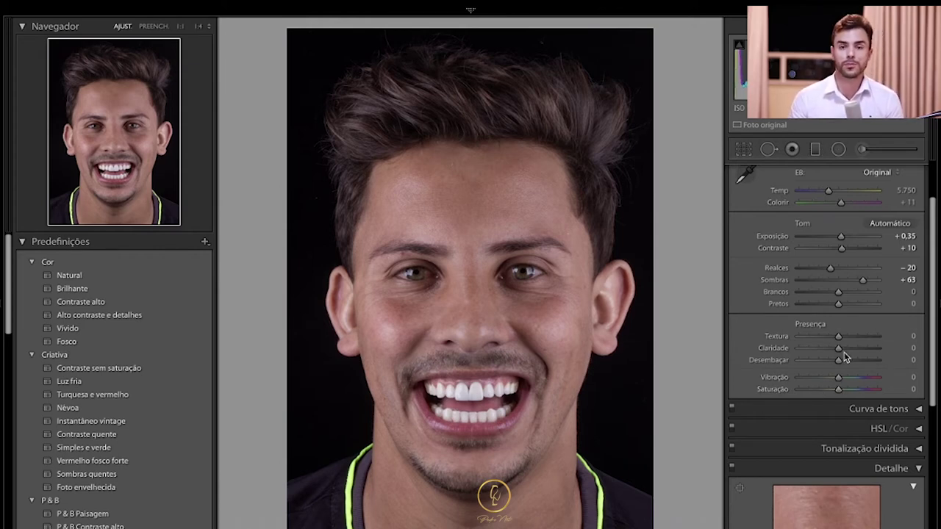
{"action": "left_click_drag", "start_coordinate": [840, 340], "coordinate": [854, 341]}
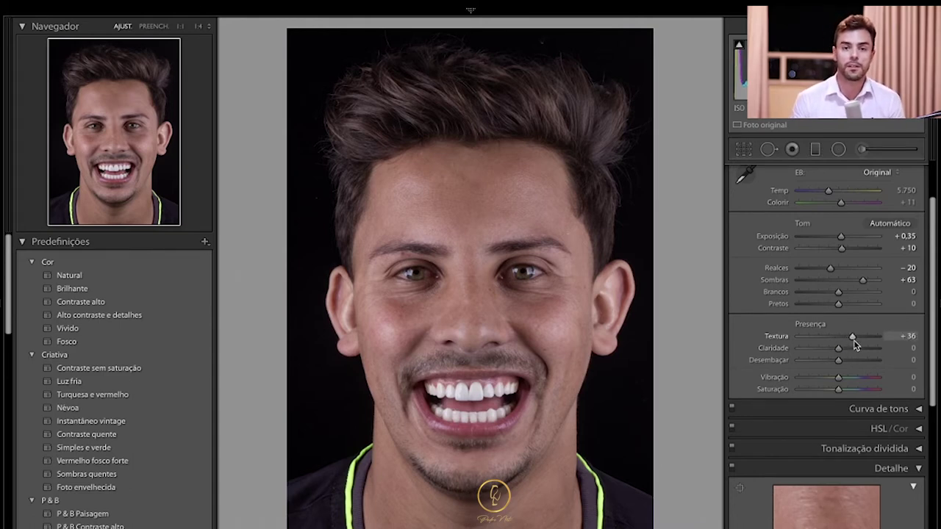
{"action": "double_click", "coordinate": [853, 338]}
Sharpen the portrait with an Amount of 99 and a Radius of 1.5.
{"action": "scroll", "coordinate": [823, 345], "scroll_direction": "down", "scroll_amount": 5}
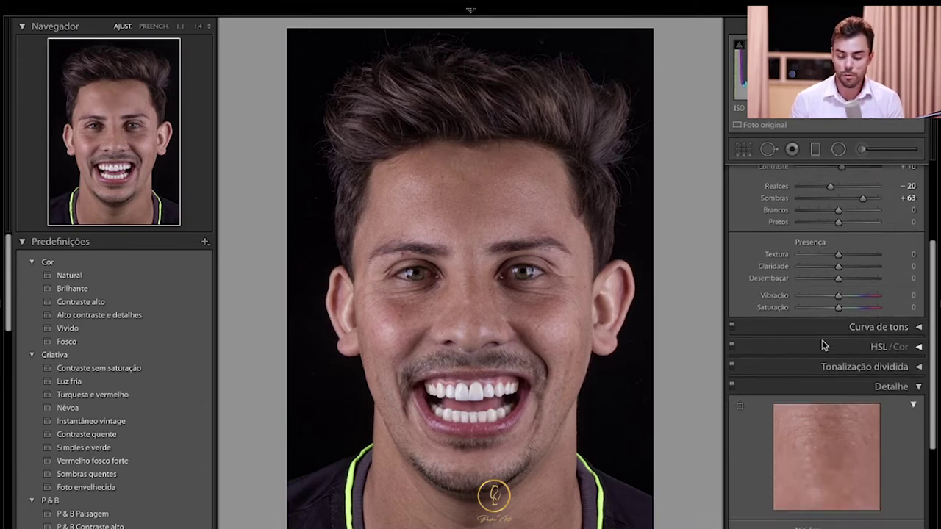
{"action": "scroll", "coordinate": [823, 344], "scroll_direction": "down", "scroll_amount": 1}
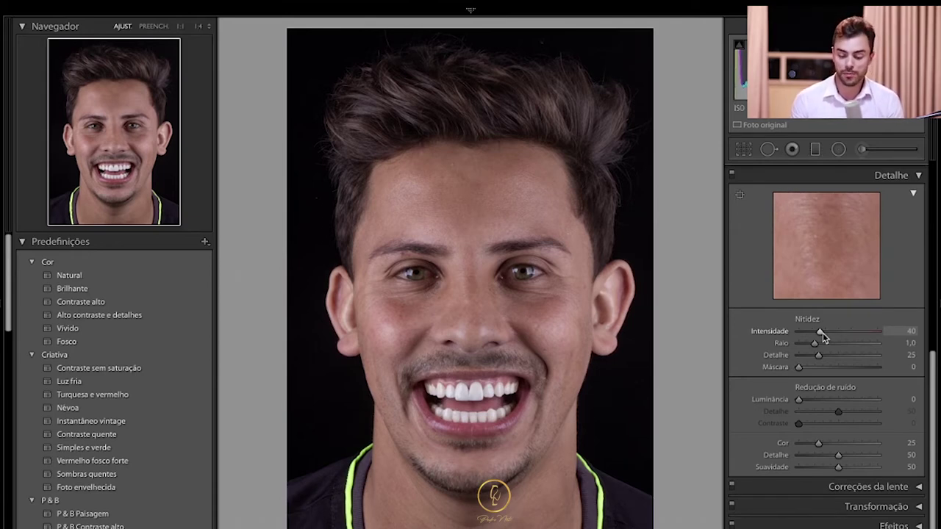
{"action": "mouse_move", "coordinate": [821, 337]}
{"action": "left_mouse_down"}
{"action": "mouse_move", "coordinate": [853, 342]}
{"action": "mouse_move", "coordinate": [816, 344]}
{"action": "mouse_move", "coordinate": [831, 350]}
{"action": "left_mouse_up"}
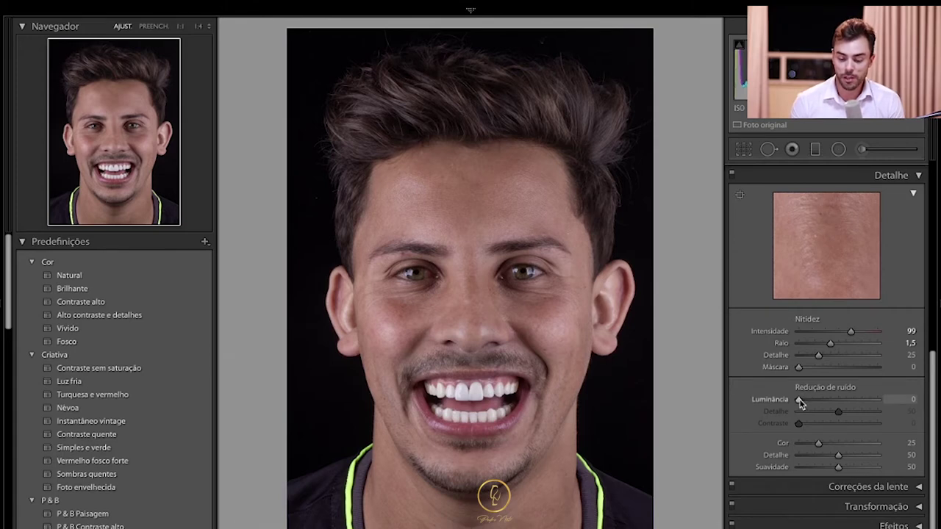
Set the portrait's Luminance noise reduction to 28 and compare the photo before and after the edits.
{"action": "left_click_drag", "start_coordinate": [799, 400], "coordinate": [912, 410]}
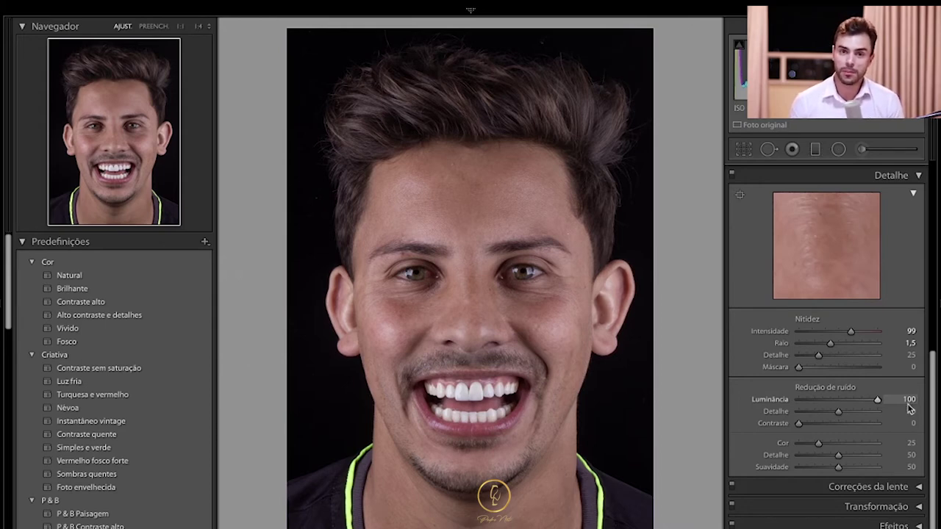
{"action": "left_click_drag", "start_coordinate": [877, 401], "coordinate": [818, 406]}
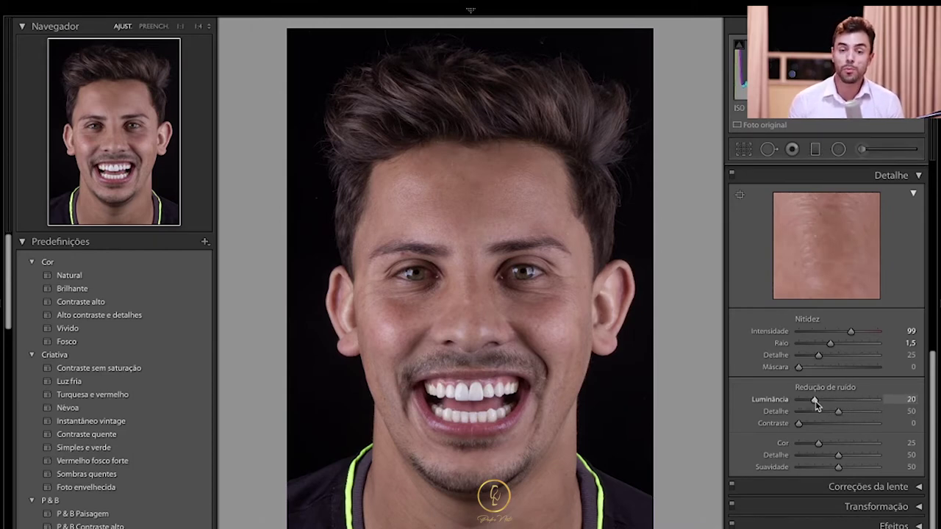
{"action": "left_click_drag", "start_coordinate": [816, 405], "coordinate": [822, 406]}
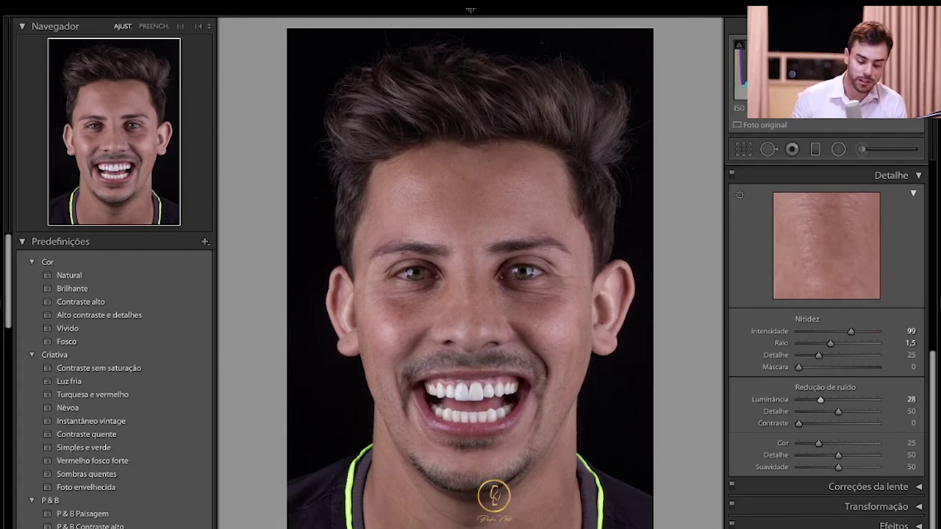
{"action": "key", "text": "y"}
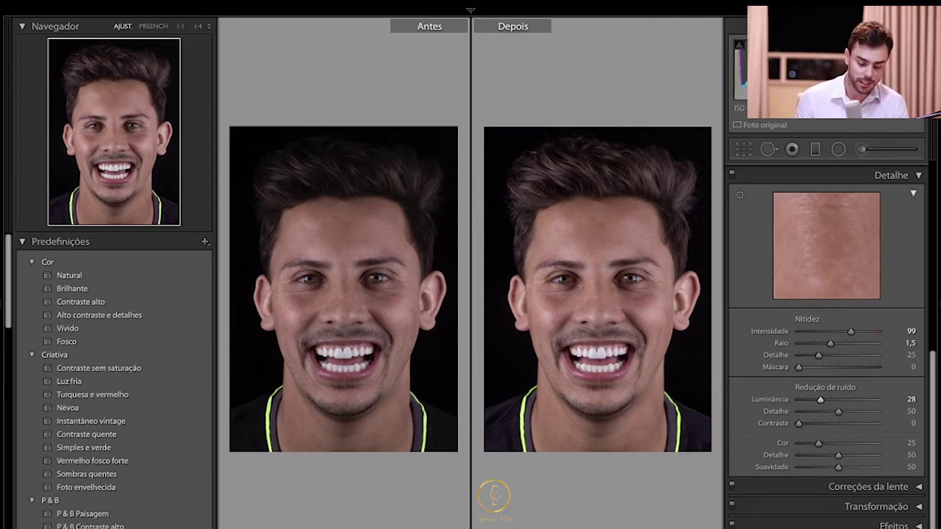
{"action": "key", "text": "y"}
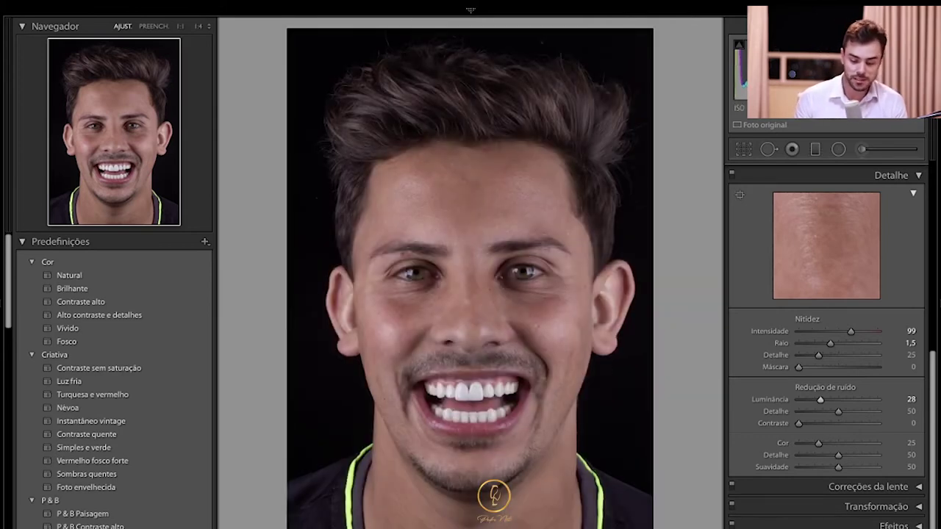
Switch the photo source from the previous import to all photos and open the close-up smile photo for developing.
{"action": "mouse_move", "coordinate": [538, 526]}
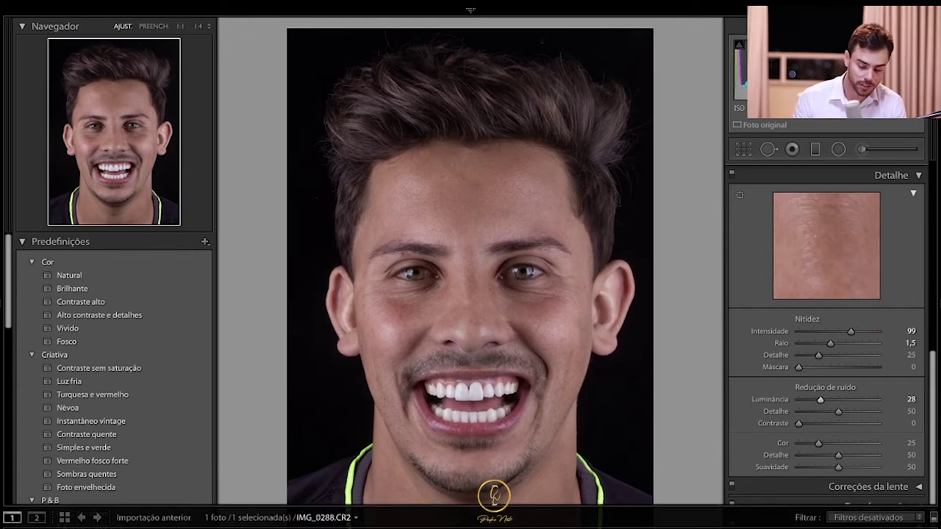
{"action": "left_click", "coordinate": [126, 518]}
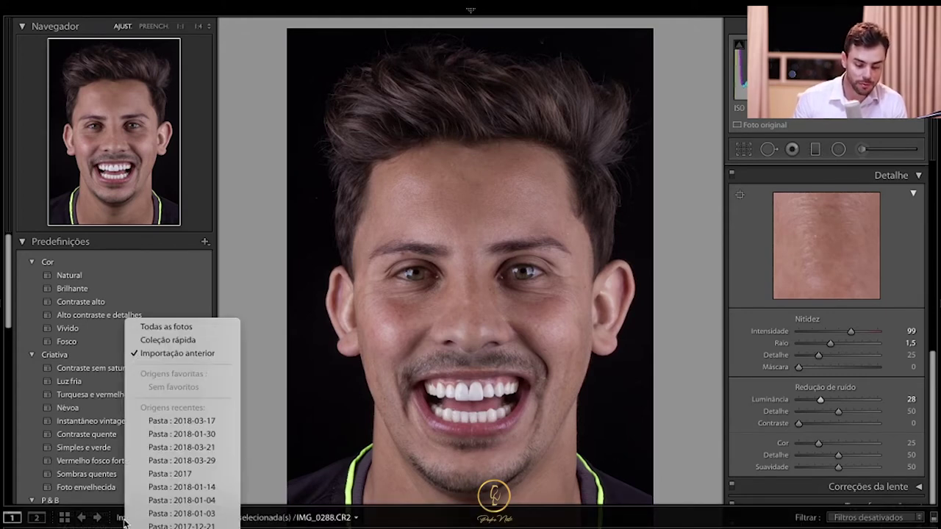
{"action": "left_click", "coordinate": [174, 326]}
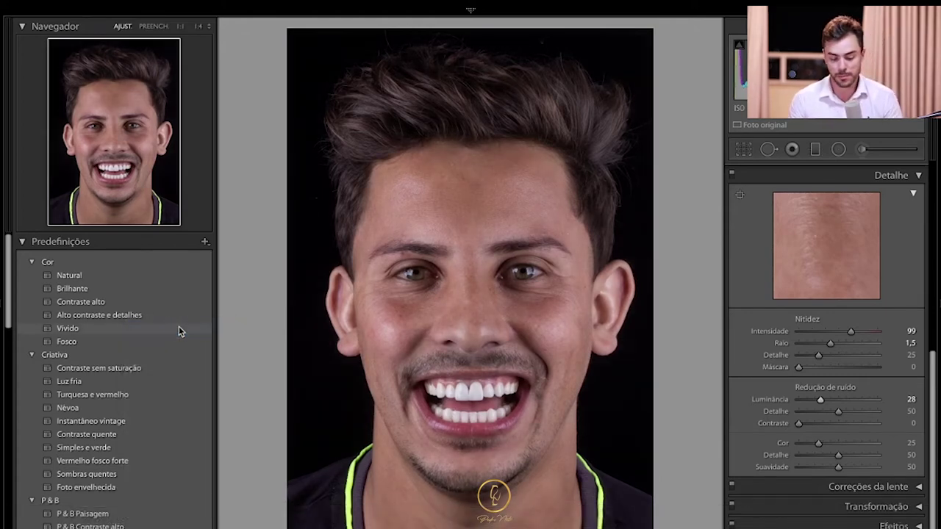
{"action": "mouse_move", "coordinate": [421, 528]}
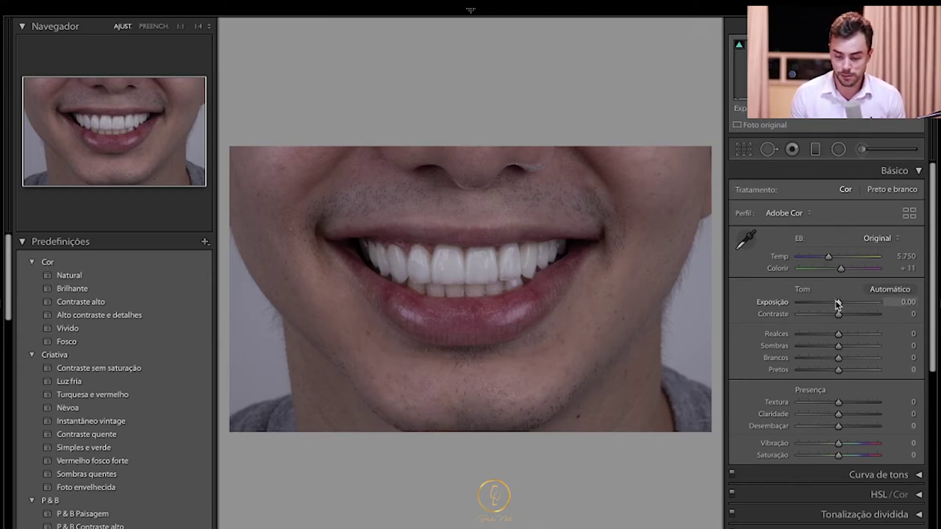
Set the close-up smile photo's Exposure to +0.65, Contrast to +9 and Highlights to −44, checking the teeth at full size.
{"action": "left_click_drag", "start_coordinate": [838, 307], "coordinate": [842, 309]}
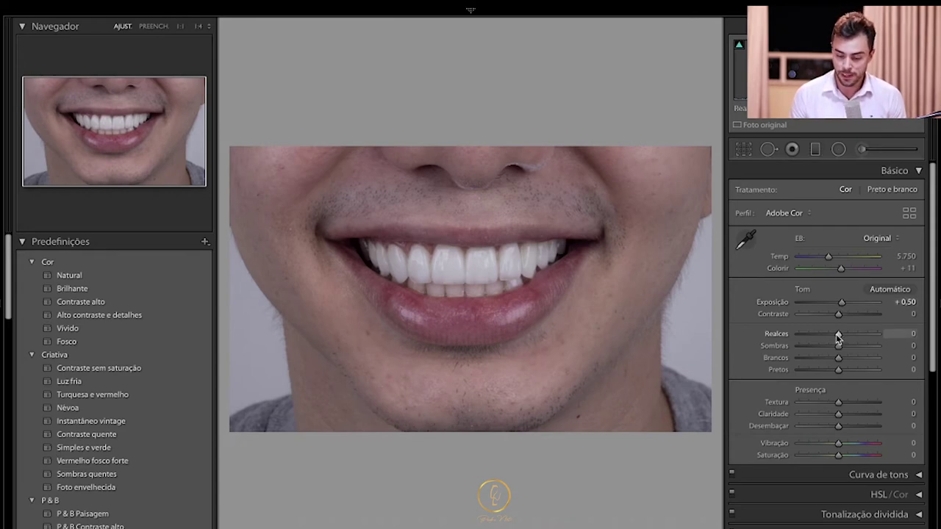
{"action": "left_click_drag", "start_coordinate": [839, 316], "coordinate": [843, 321]}
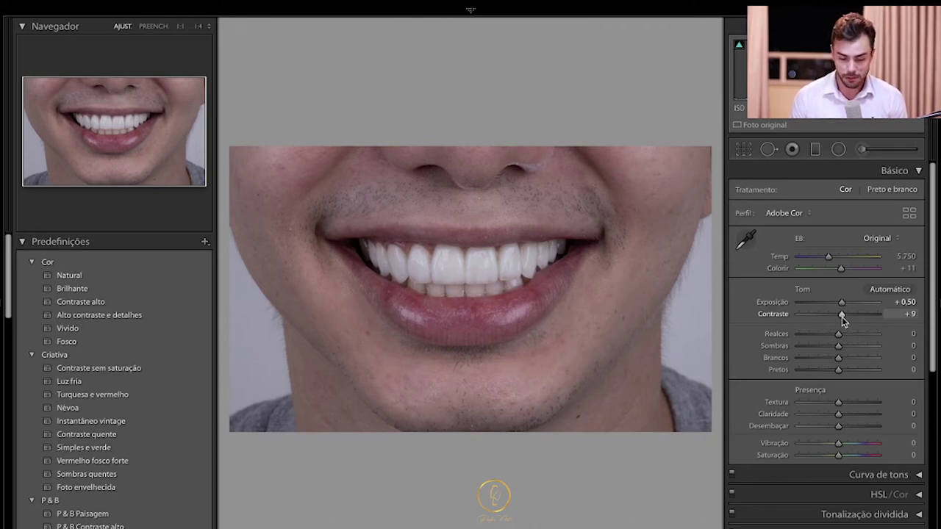
{"action": "mouse_move", "coordinate": [838, 335]}
{"action": "left_mouse_down"}
{"action": "mouse_move", "coordinate": [882, 334]}
{"action": "mouse_move", "coordinate": [821, 336]}
{"action": "left_mouse_up"}
{"action": "left_click_drag", "start_coordinate": [842, 305], "coordinate": [845, 306]}
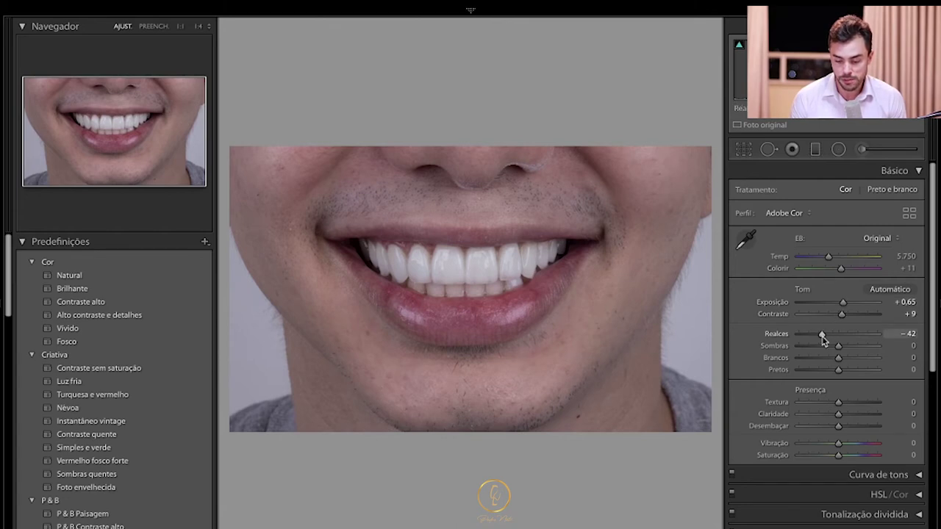
{"action": "mouse_move", "coordinate": [822, 335]}
{"action": "left_mouse_down"}
{"action": "mouse_move", "coordinate": [831, 338]}
{"action": "mouse_move", "coordinate": [823, 339]}
{"action": "left_mouse_up"}
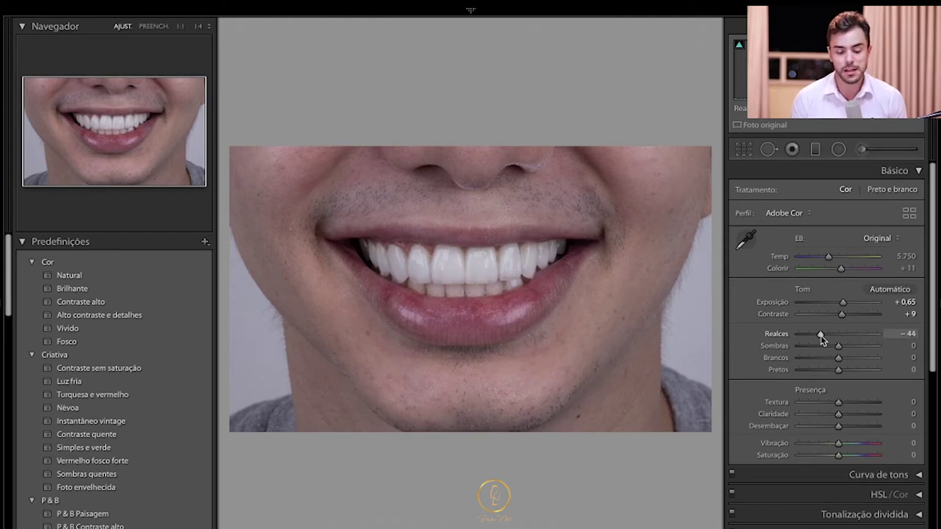
{"action": "left_click", "coordinate": [458, 286]}
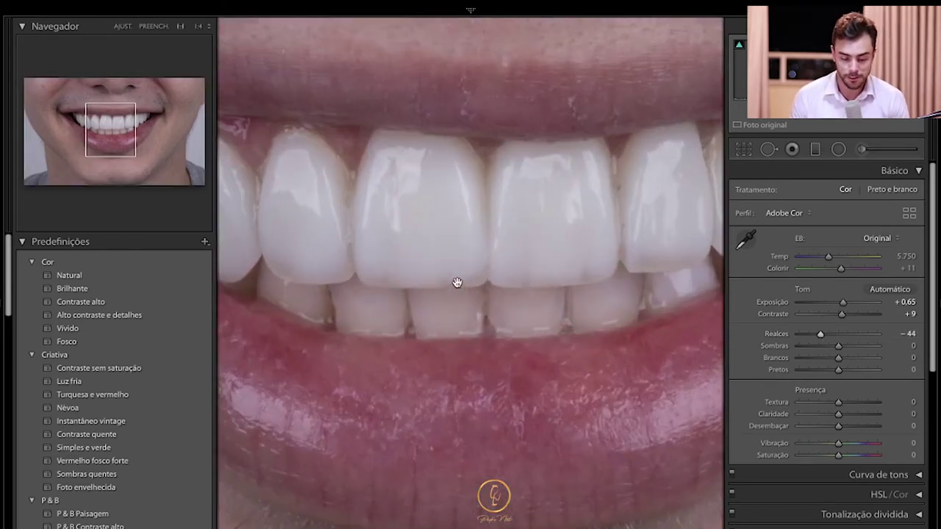
{"action": "left_click", "coordinate": [456, 283]}
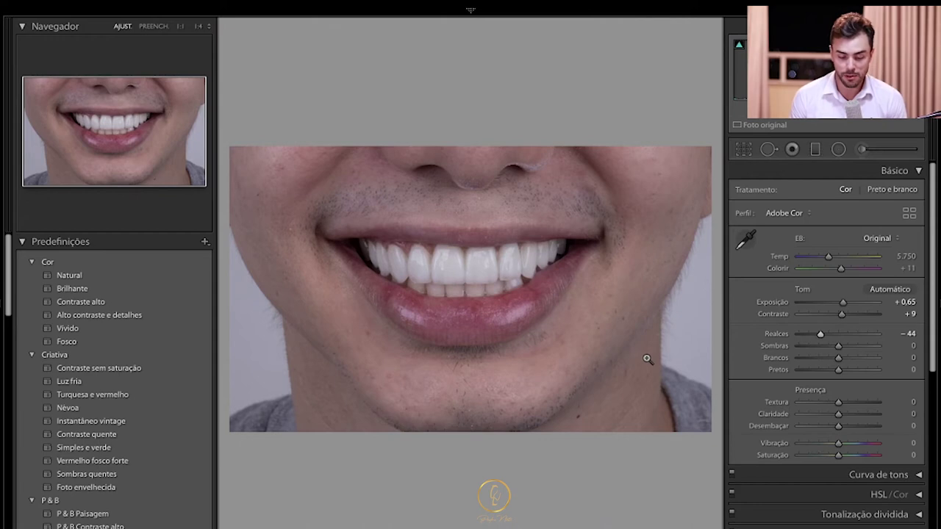
Raise the close-up smile photo's Shadows to +39 and Whites to +21.
{"action": "left_click_drag", "start_coordinate": [841, 347], "coordinate": [856, 360]}
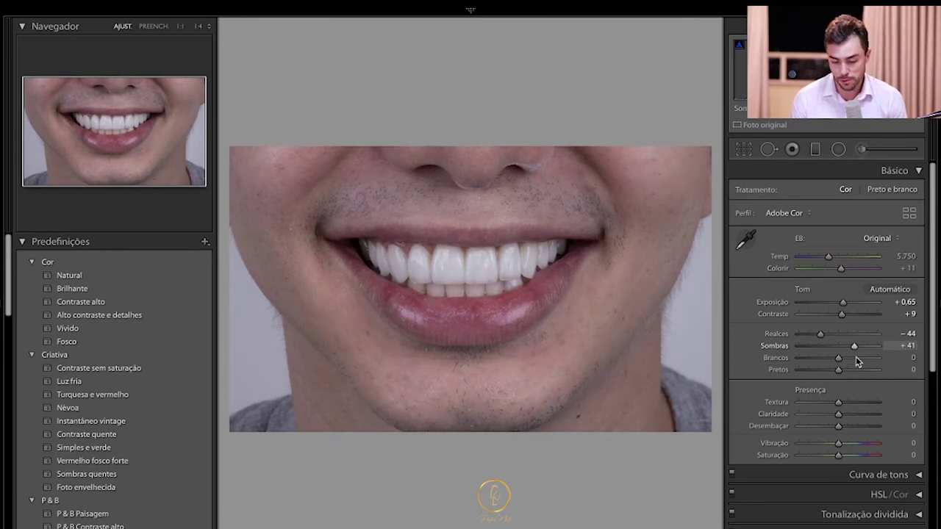
{"action": "mouse_move", "coordinate": [855, 357]}
{"action": "left_mouse_down"}
{"action": "mouse_move", "coordinate": [815, 360]}
{"action": "mouse_move", "coordinate": [864, 361]}
{"action": "mouse_move", "coordinate": [837, 360]}
{"action": "mouse_move", "coordinate": [856, 364]}
{"action": "left_mouse_up"}
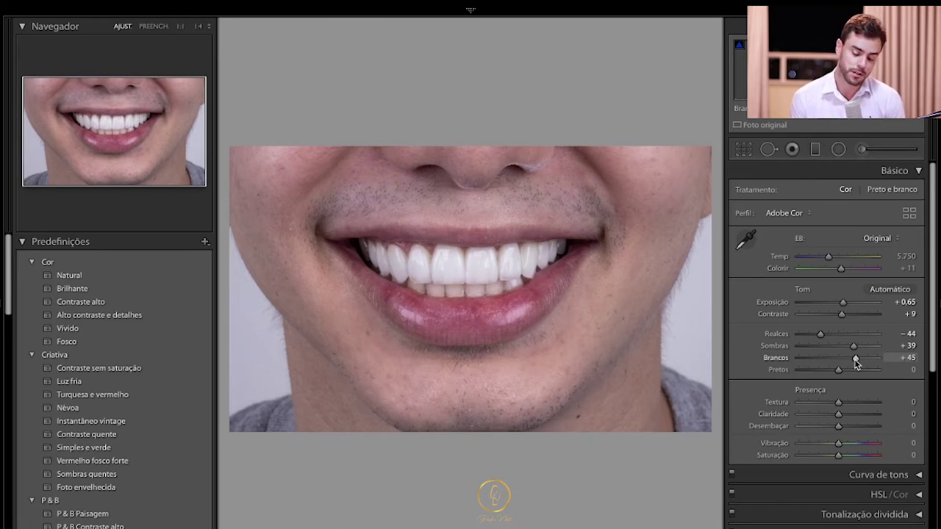
{"action": "mouse_move", "coordinate": [857, 364]}
{"action": "left_mouse_down"}
{"action": "mouse_move", "coordinate": [832, 364]}
{"action": "mouse_move", "coordinate": [863, 363]}
{"action": "mouse_move", "coordinate": [847, 363]}
{"action": "left_mouse_up"}
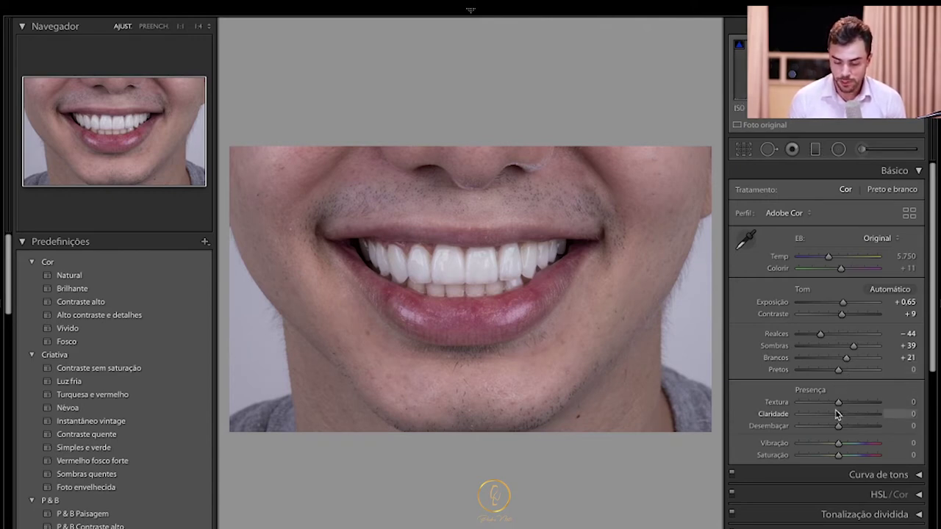
Sharpen the close-up smile photo with Amount 100 and Radius 1.6, and set Luminance noise reduction to 38.
{"action": "scroll", "coordinate": [835, 414], "scroll_direction": "down", "scroll_amount": 10}
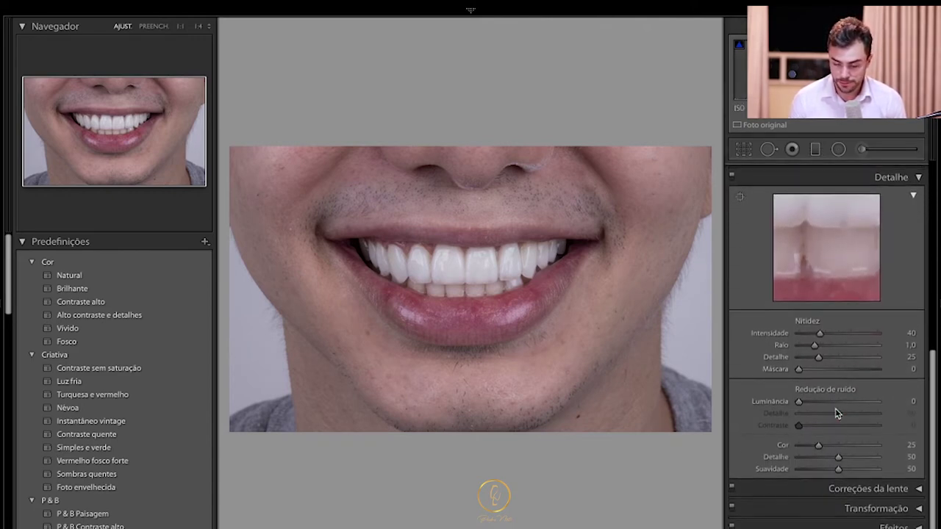
{"action": "left_click_drag", "start_coordinate": [822, 335], "coordinate": [835, 352]}
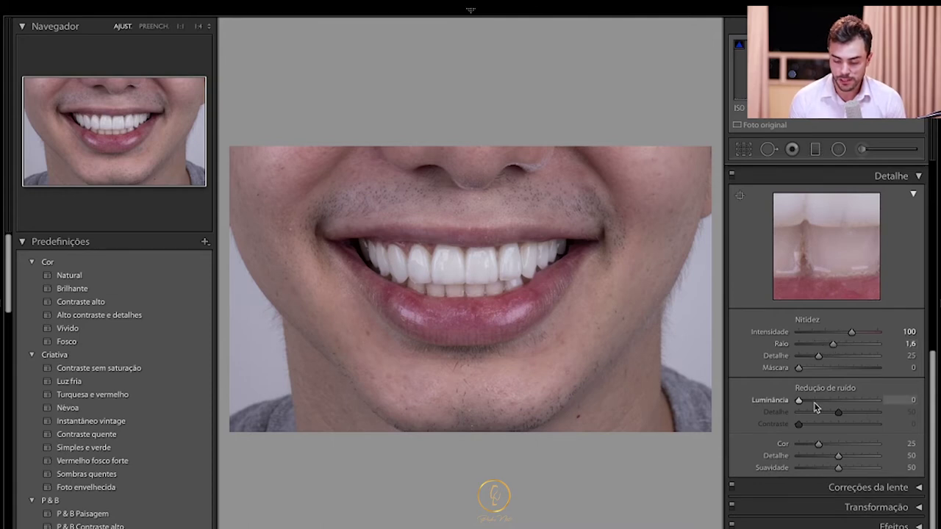
{"action": "left_click_drag", "start_coordinate": [799, 401], "coordinate": [830, 403]}
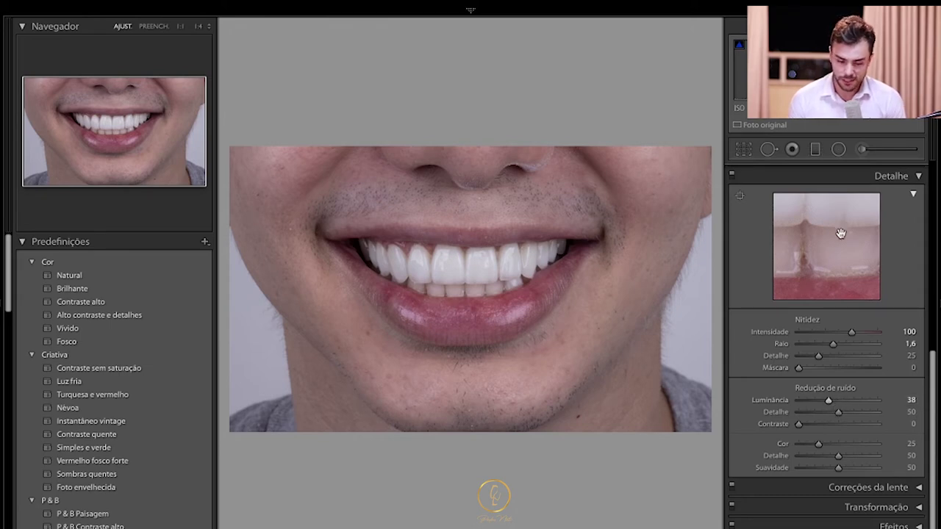
Lower the close-up photo's Exposure to +0.55 and crop it tightly around the smile, cutting off the nose and chin.
{"action": "scroll", "coordinate": [842, 237], "scroll_direction": "up", "scroll_amount": 8}
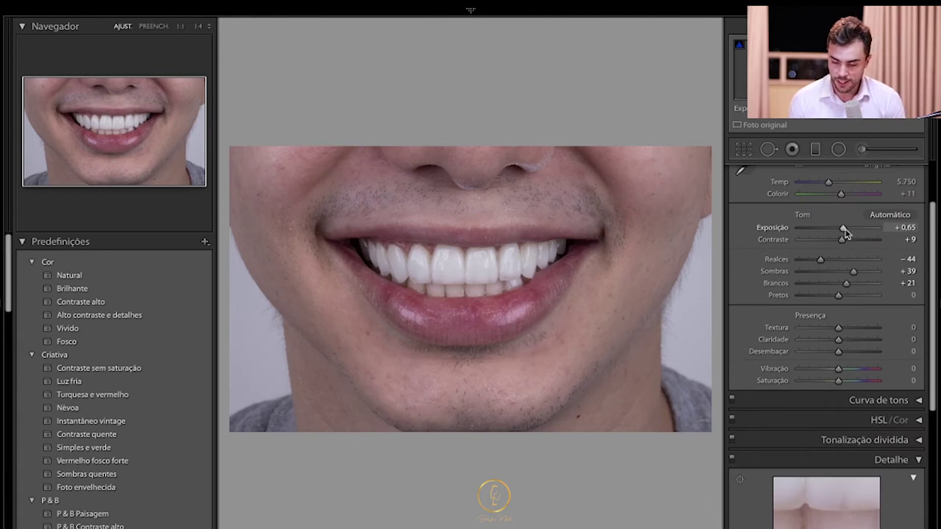
{"action": "left_click_drag", "start_coordinate": [846, 232], "coordinate": [845, 233]}
{"action": "left_click", "coordinate": [744, 150]}
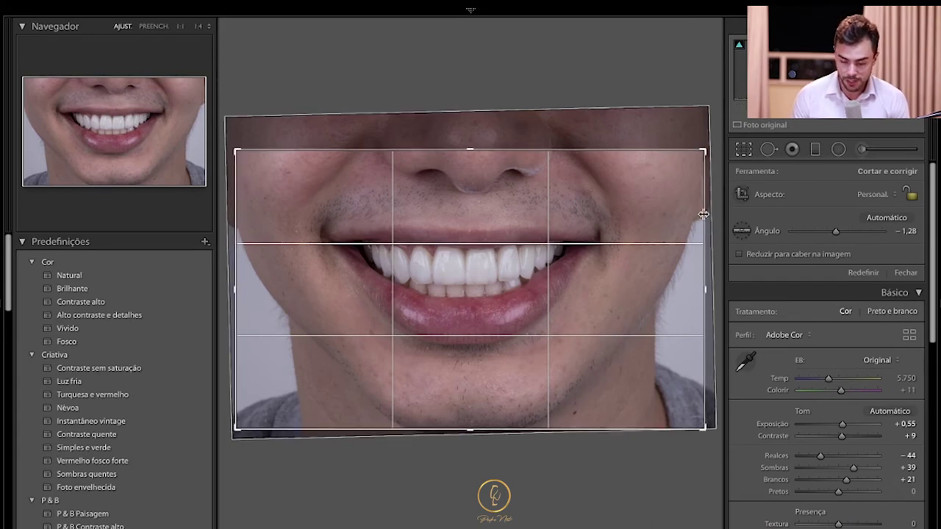
{"action": "left_click_drag", "start_coordinate": [703, 214], "coordinate": [672, 214]}
{"action": "left_click_drag", "start_coordinate": [266, 148], "coordinate": [319, 188]}
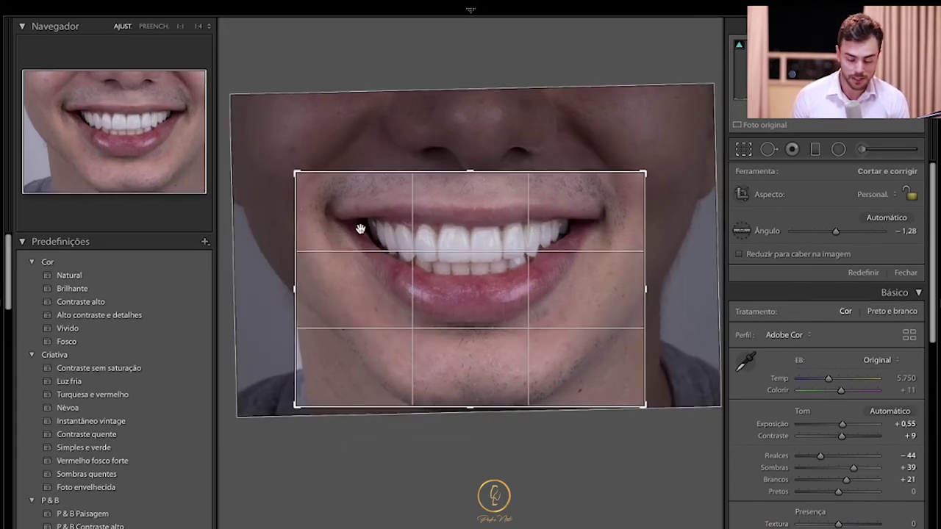
{"action": "left_click_drag", "start_coordinate": [474, 403], "coordinate": [475, 377]}
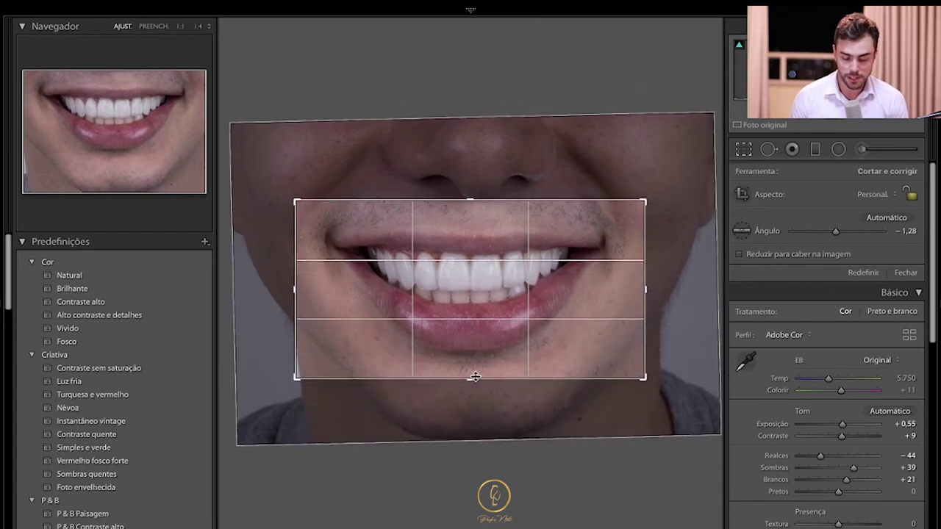
{"action": "key", "text": "Return"}
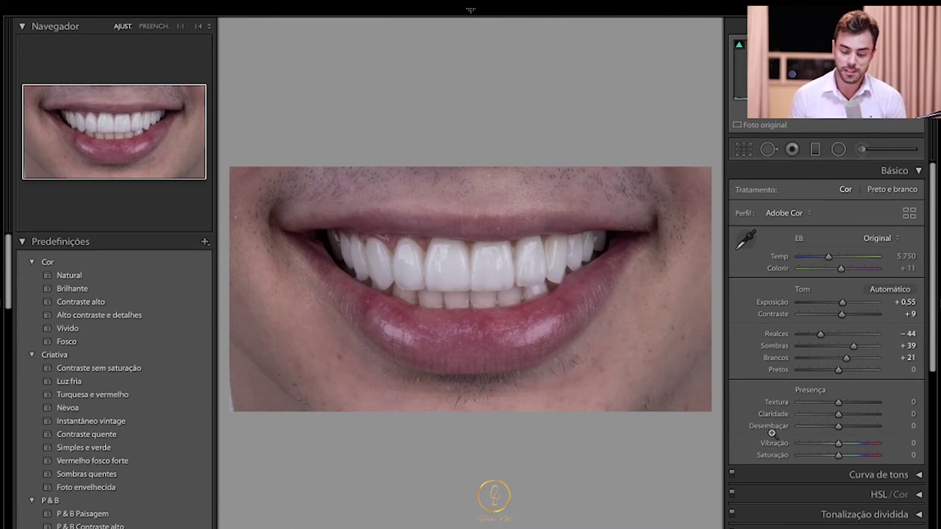
Set the cropped smile photo's Texture to +2 and Clarity to +6.
{"action": "mouse_move", "coordinate": [839, 409]}
{"action": "left_mouse_down"}
{"action": "mouse_move", "coordinate": [868, 416]}
{"action": "mouse_move", "coordinate": [838, 407]}
{"action": "mouse_move", "coordinate": [858, 416]}
{"action": "mouse_move", "coordinate": [842, 417]}
{"action": "left_mouse_up"}
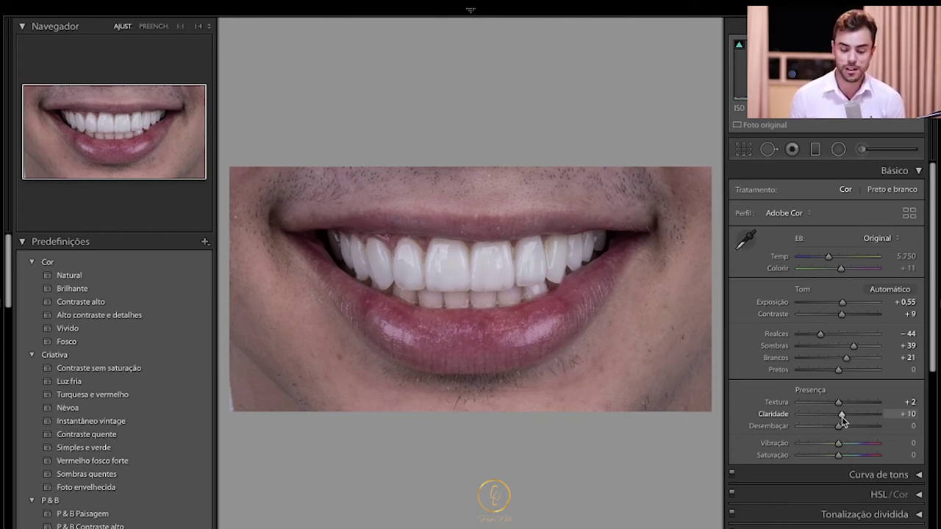
{"action": "left_click_drag", "start_coordinate": [842, 417], "coordinate": [841, 419]}
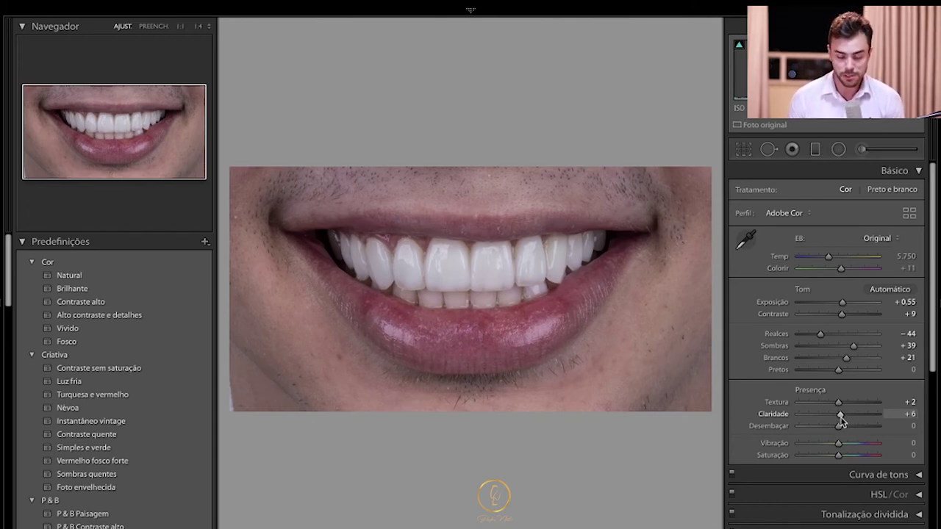
Save the close-up smile photo's develop settings as a preset named "sorriso top" in the ODONTO group.
{"action": "key", "text": "F6"}
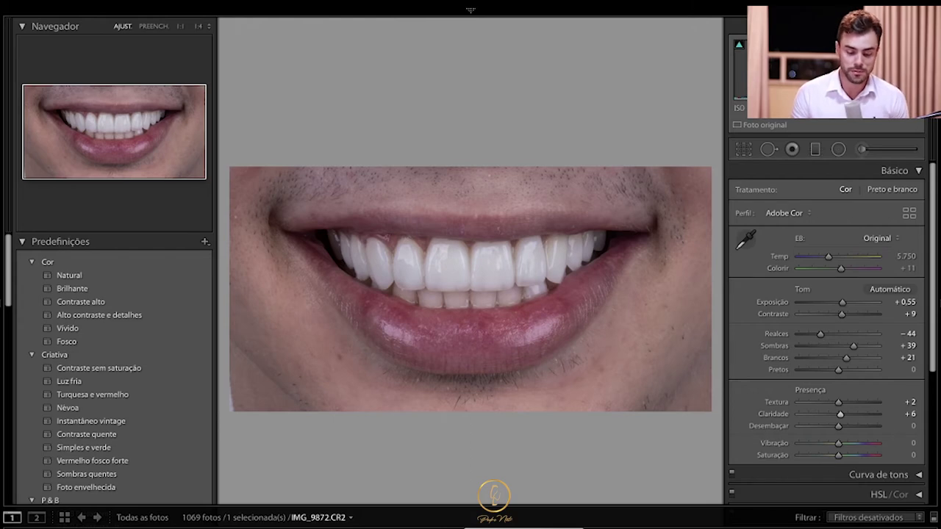
{"action": "left_click", "coordinate": [205, 244]}
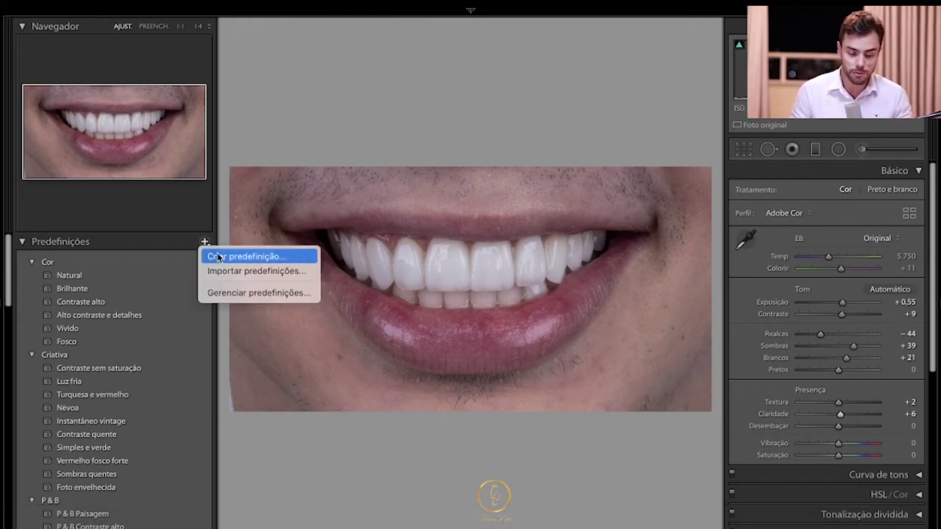
{"action": "left_click", "coordinate": [222, 257]}
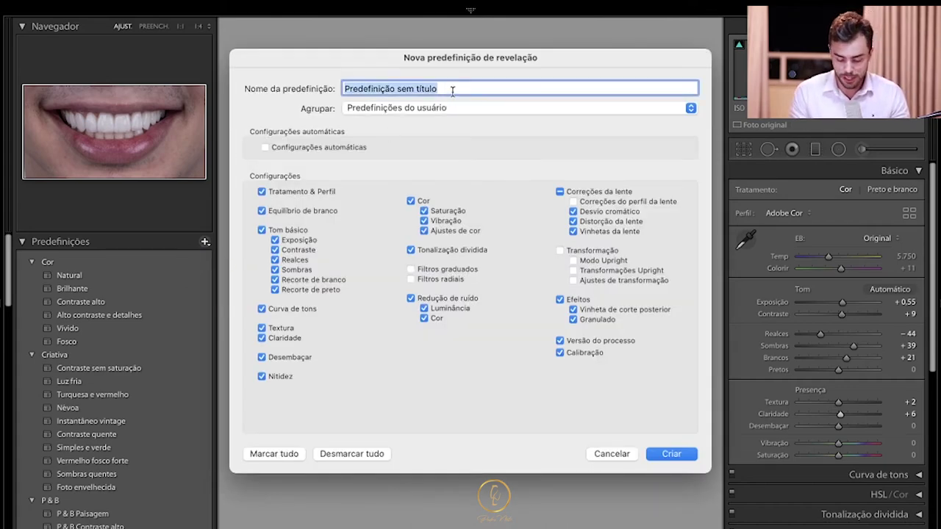
{"action": "type", "text": "Dent"}
{"action": "key", "text": "BackSpace"}
{"action": "key", "text": "BackSpace"}
{"action": "key", "text": "BackSpace"}
{"action": "key", "text": "BackSpace"}
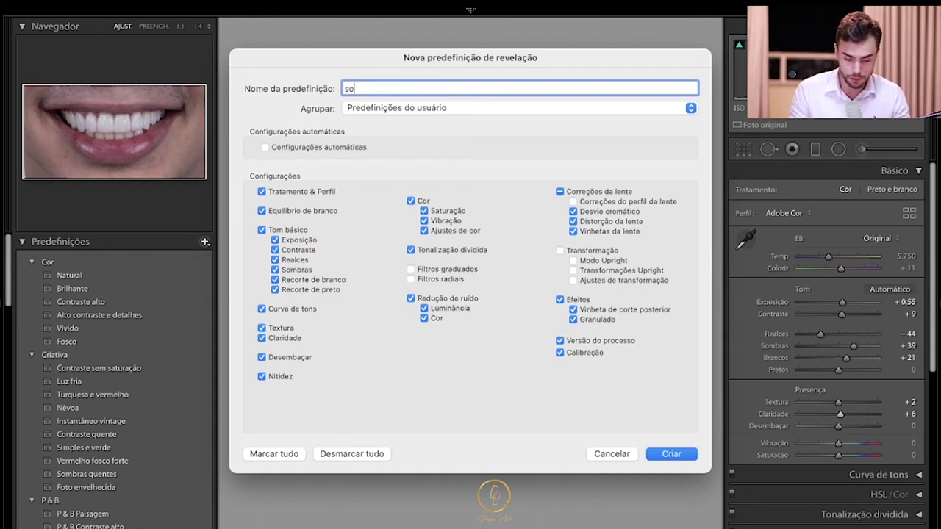
{"action": "type", "text": "sorriso"}
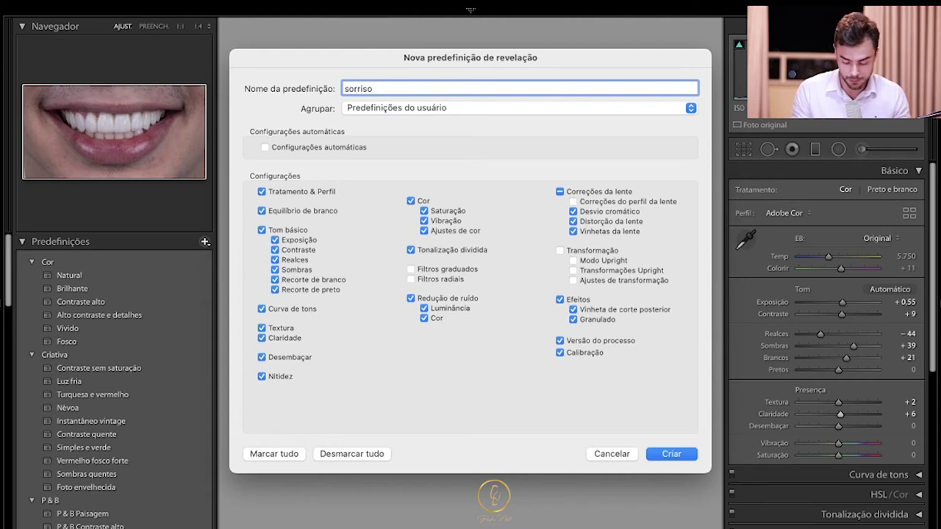
{"action": "type", "text": " top"}
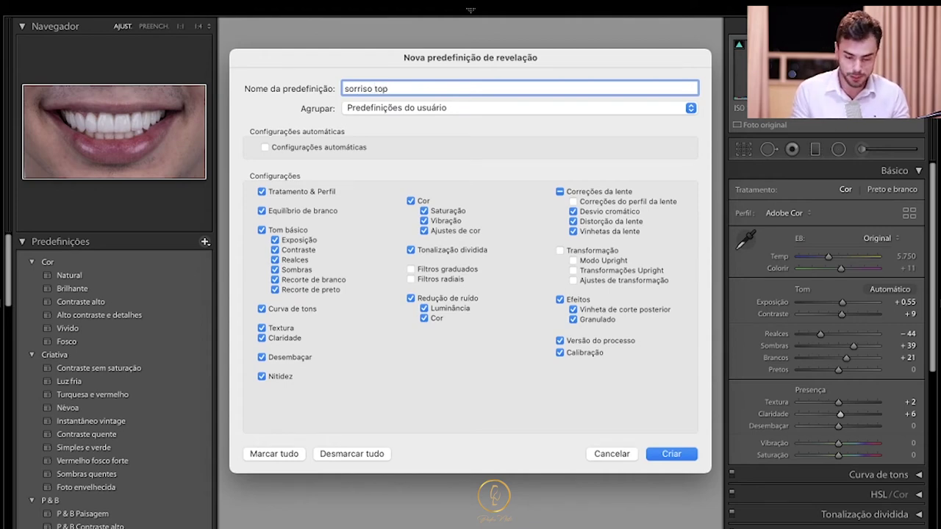
{"action": "left_click", "coordinate": [488, 108]}
{"action": "left_click", "coordinate": [444, 87]}
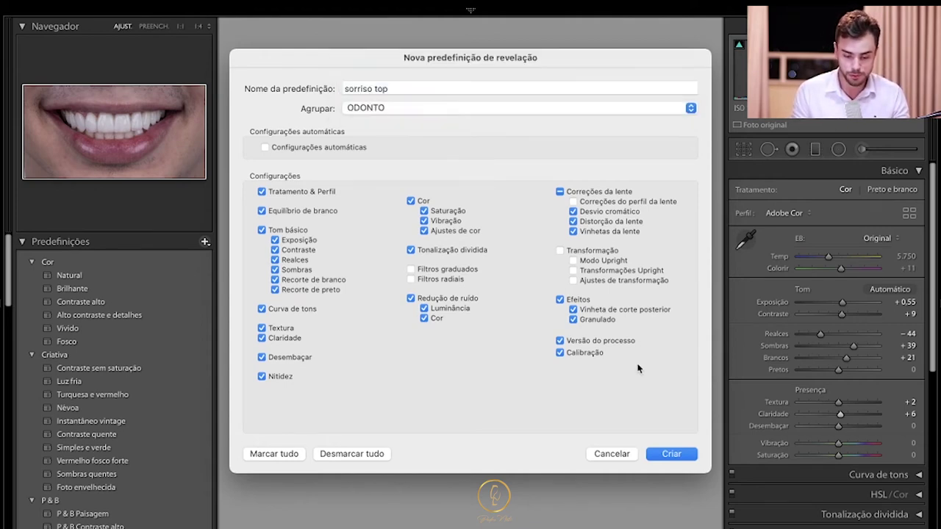
{"action": "left_click", "coordinate": [667, 452]}
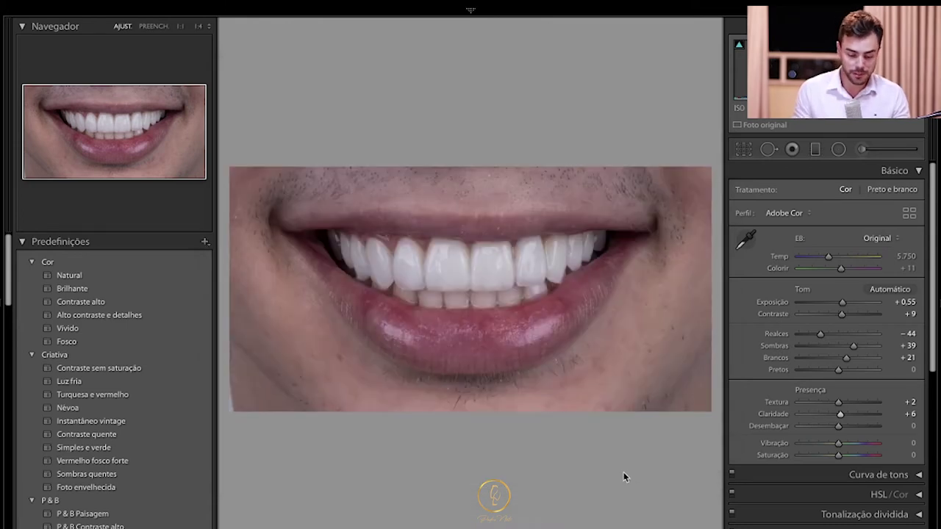
Move forward through the photos to IMG_9893.CR2, the unedited smile with freckles and a nose ring.
{"action": "mouse_move", "coordinate": [514, 527]}
{"action": "key", "text": "Right"}
{"action": "key", "text": "Right"}
{"action": "key", "text": "Right"}
{"action": "key", "text": "Right"}
{"action": "key", "text": "Right"}
{"action": "key", "text": "Right"}
{"action": "key", "text": "Right"}
{"action": "key", "text": "Right"}
{"action": "key", "text": "Right"}
{"action": "key", "text": "Right"}
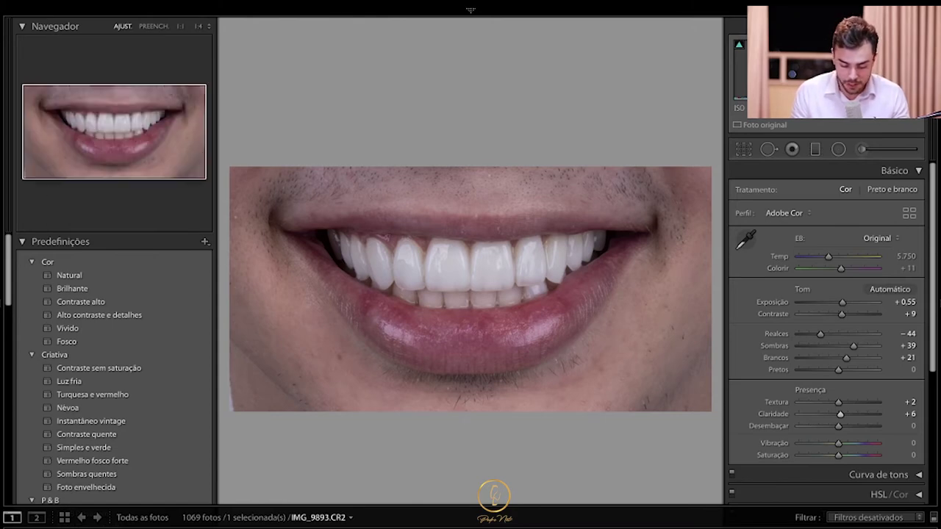
{"action": "key", "text": "Right"}
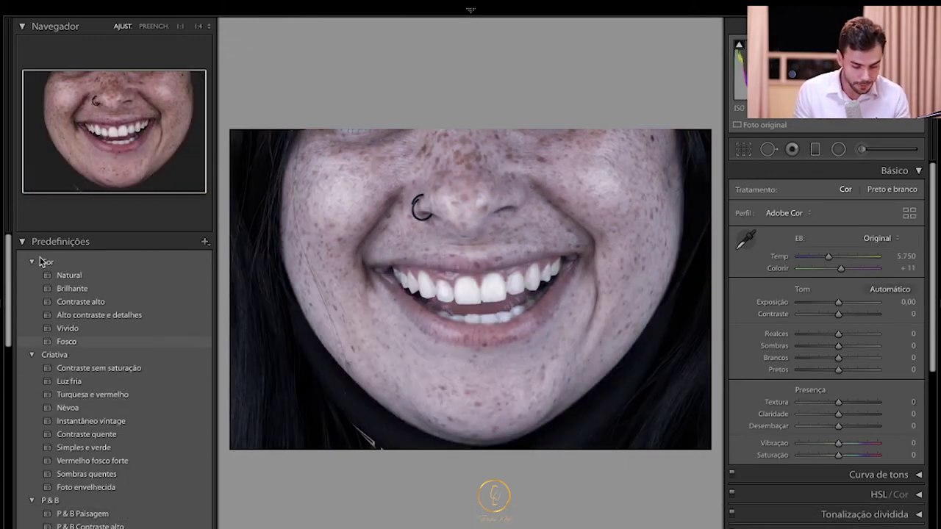
Apply the "sorriso top" preset from the ODONTO group to the freckled smile photo.
{"action": "scroll", "coordinate": [74, 385], "scroll_direction": "down", "scroll_amount": 4}
{"action": "scroll", "coordinate": [73, 386], "scroll_direction": "down", "scroll_amount": 5}
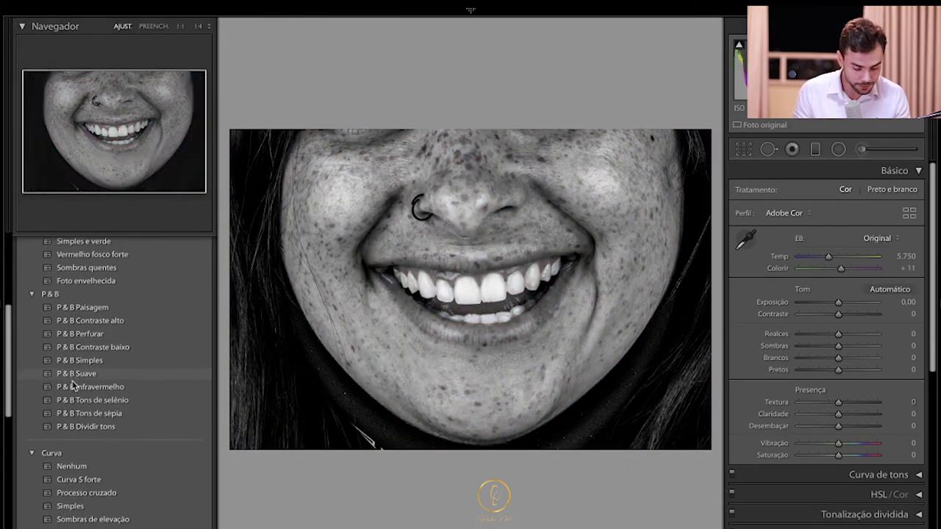
{"action": "scroll", "coordinate": [74, 386], "scroll_direction": "down", "scroll_amount": 4}
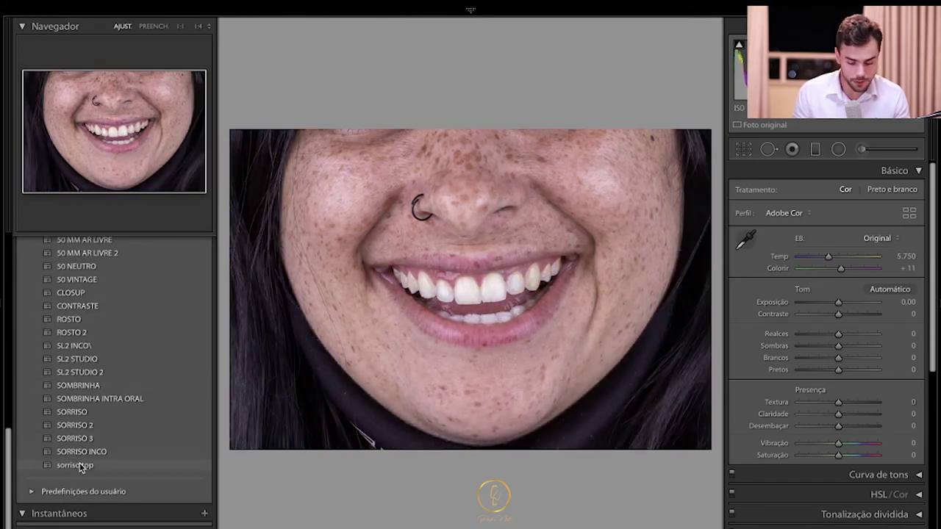
{"action": "left_click", "coordinate": [81, 466]}
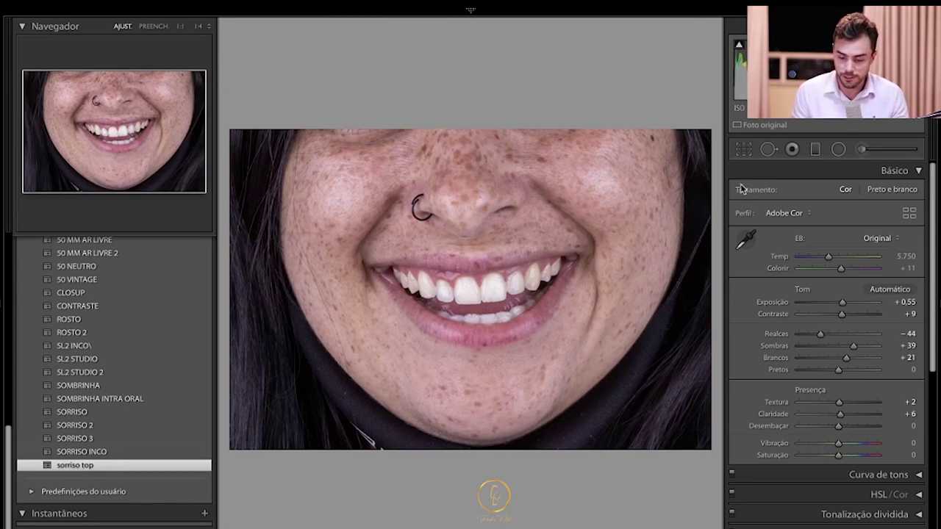
Crop the freckled smile photo's upper edge down to the nose and cheeks, and lower Highlights to -99.
{"action": "left_click", "coordinate": [743, 150]}
{"action": "left_click_drag", "start_coordinate": [622, 123], "coordinate": [623, 174]}
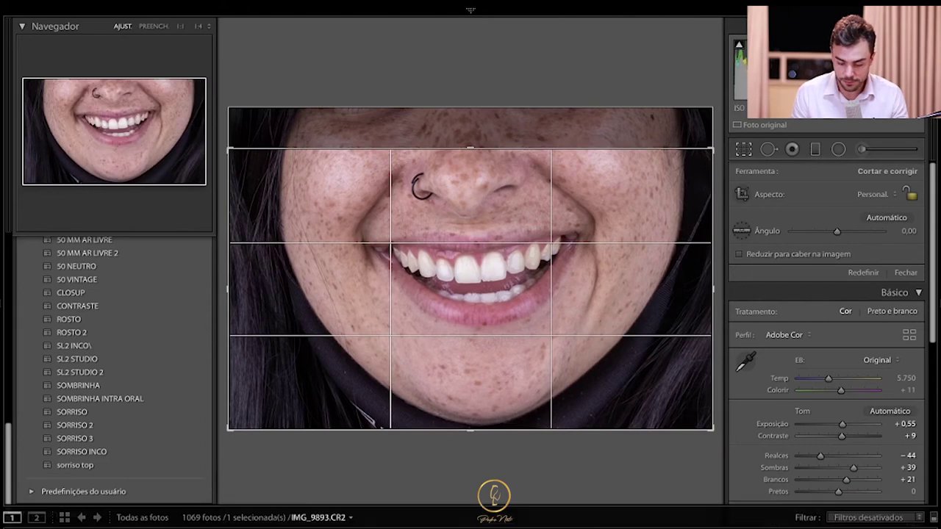
{"action": "key", "text": "Return"}
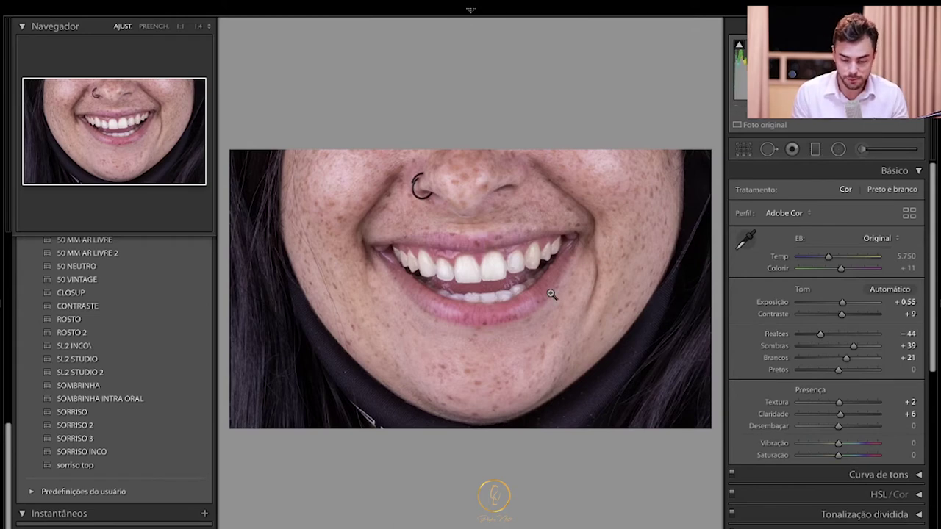
{"action": "left_click", "coordinate": [802, 335]}
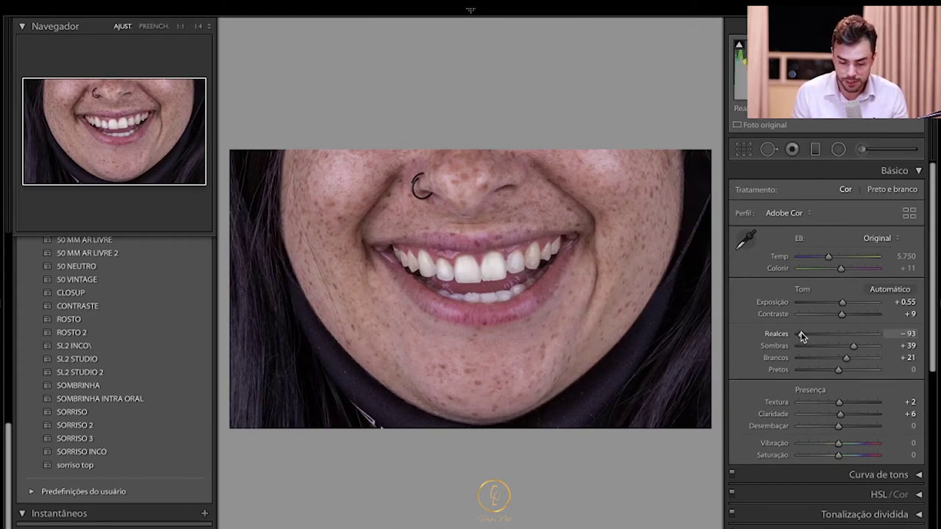
{"action": "left_click_drag", "start_coordinate": [801, 335], "coordinate": [799, 335]}
Examine the teeth and gums of the freckled smile photo up close at 1:1, then view the whole image.
{"action": "left_click", "coordinate": [476, 268]}
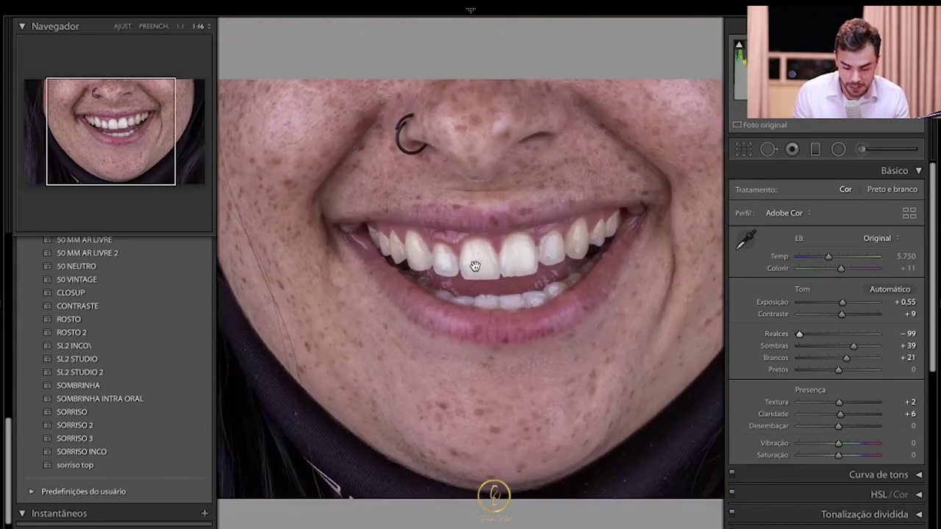
{"action": "key", "text": "ctrl+equal"}
{"action": "key", "text": "ctrl+equal"}
{"action": "key", "text": "ctrl+equal"}
{"action": "key", "text": "ctrl+equal"}
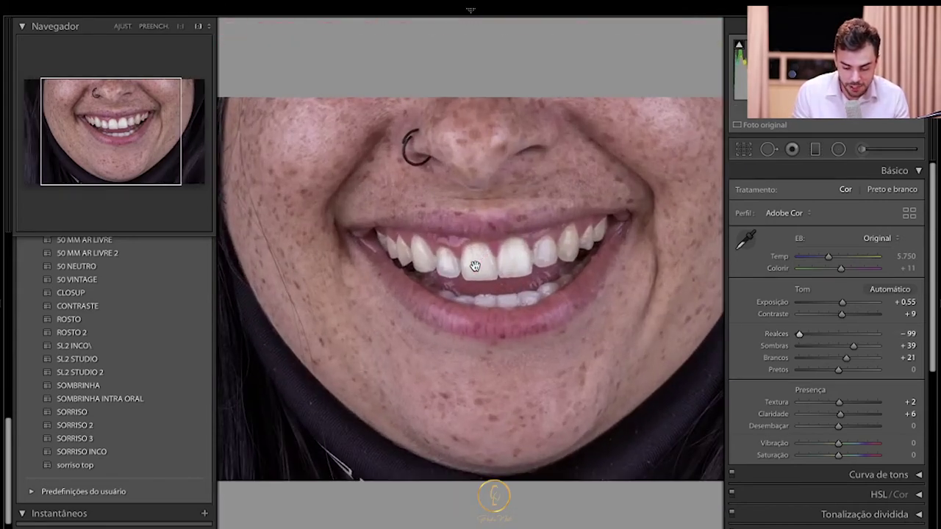
{"action": "key", "text": "ctrl+minus"}
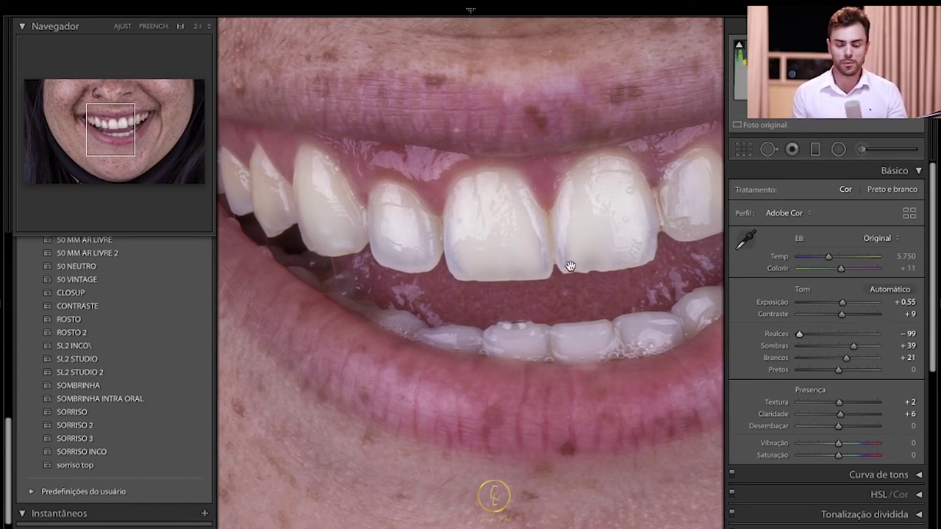
{"action": "key", "text": "ctrl+minus"}
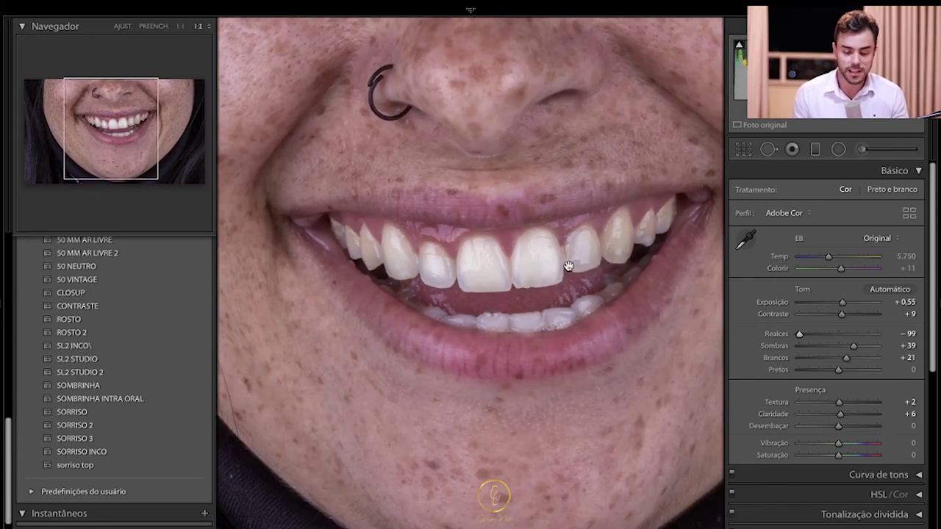
{"action": "key", "text": "ctrl+plus"}
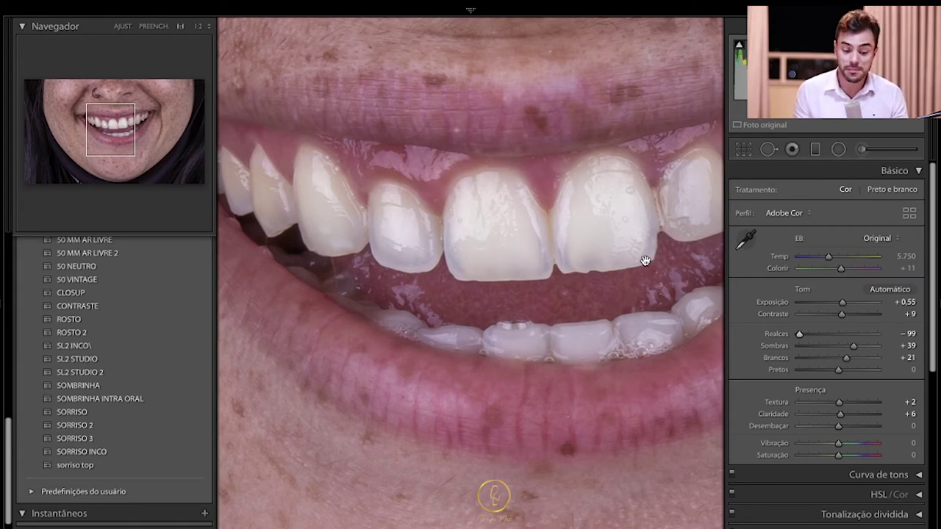
{"action": "key", "text": "ctrl+minus"}
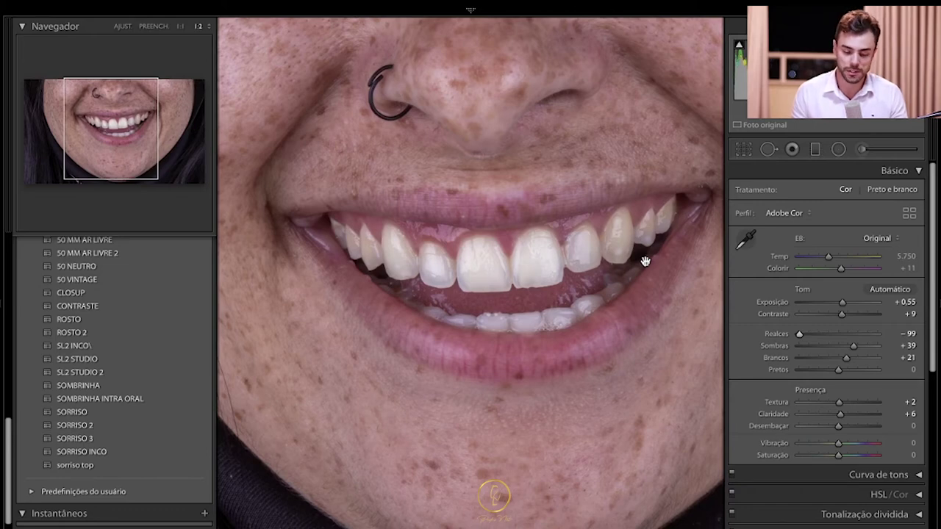
{"action": "key", "text": "ctrl+minus"}
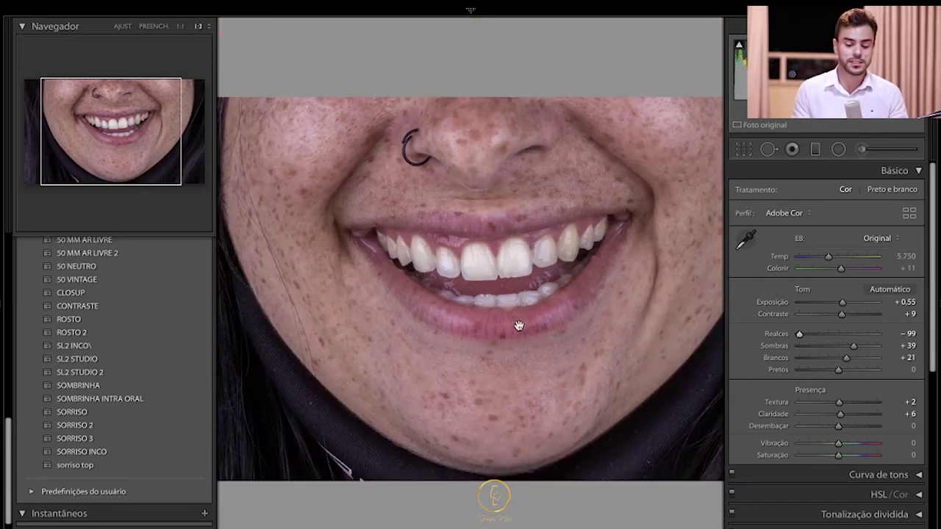
{"action": "key", "text": "ctrl+minus"}
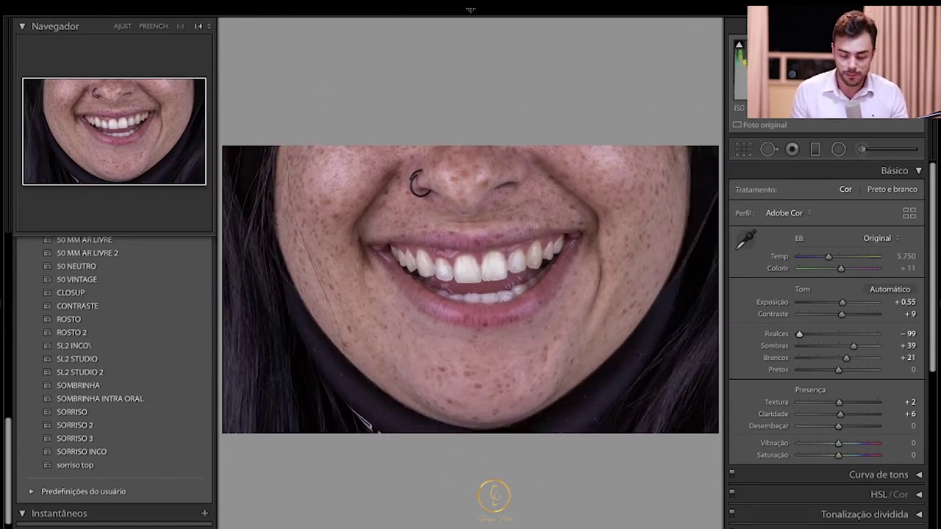
Open the export settings for the freckled smile photo IMG_9893.CR2.
{"action": "mouse_move", "coordinate": [486, 528]}
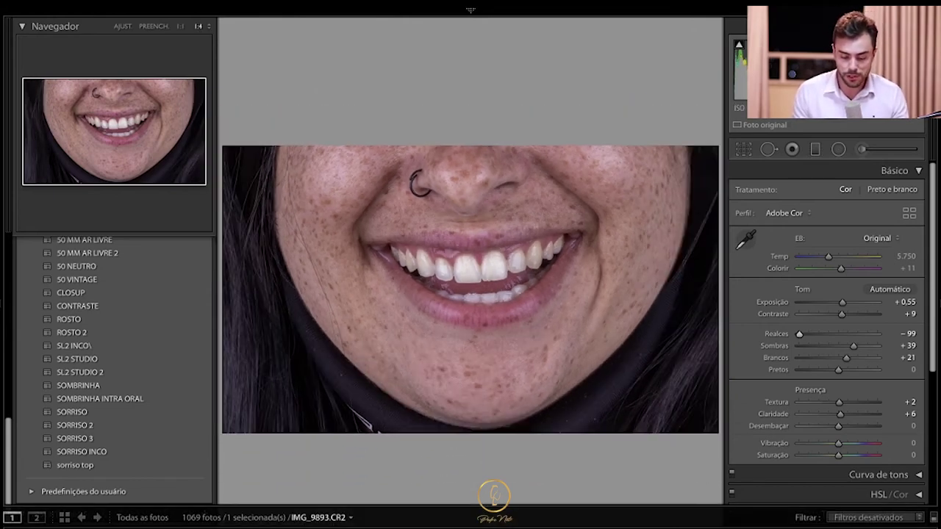
{"action": "right_click", "coordinate": [494, 494]}
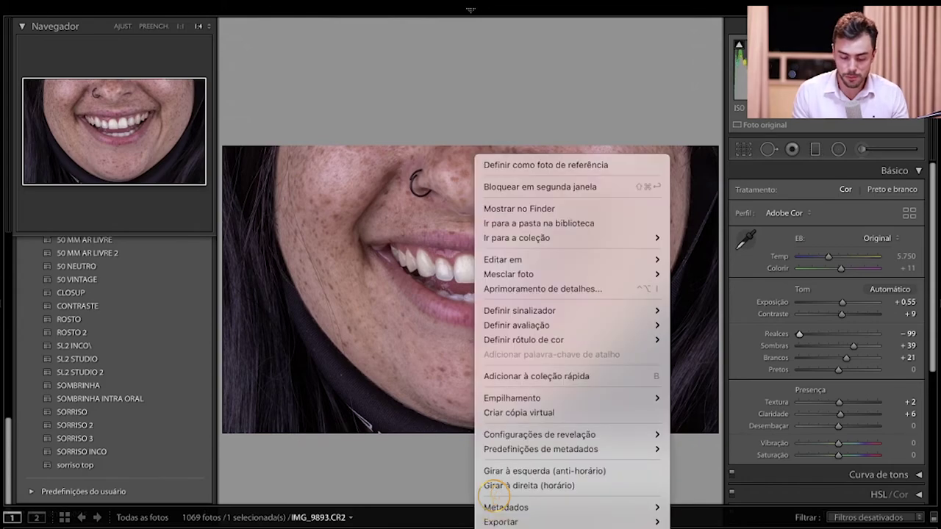
{"action": "mouse_move", "coordinate": [570, 524]}
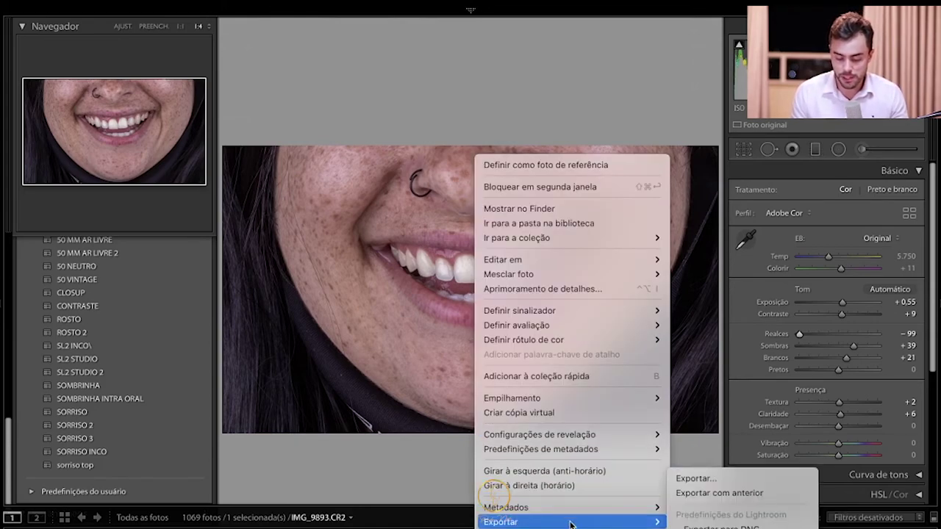
{"action": "left_click", "coordinate": [702, 483]}
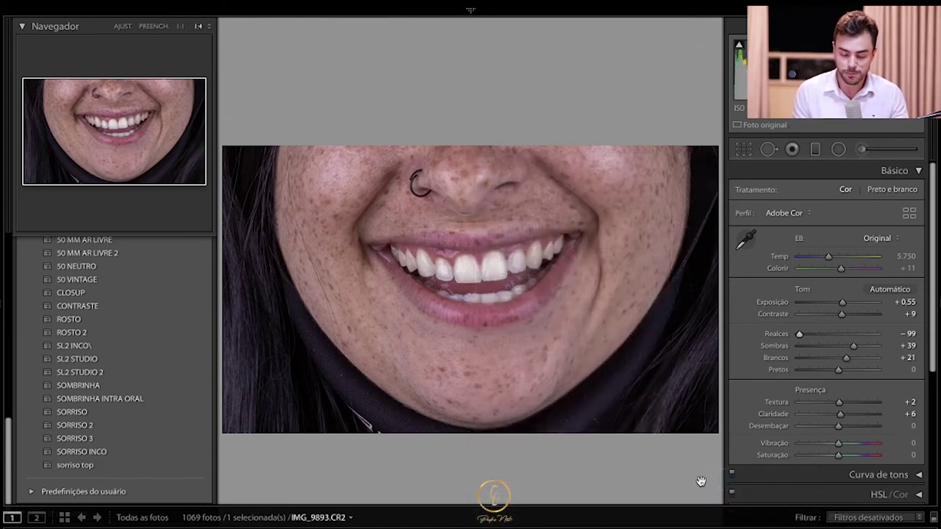